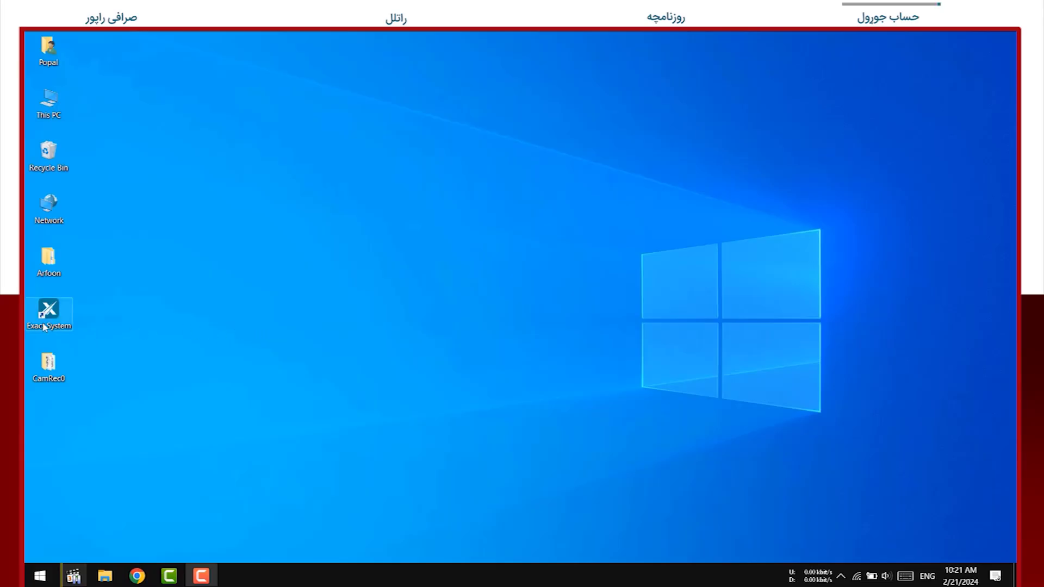
Launch Exact System, log into the Database with the PIN, and show the accounts list
{"action": "double_click", "coordinate": [53, 313]}
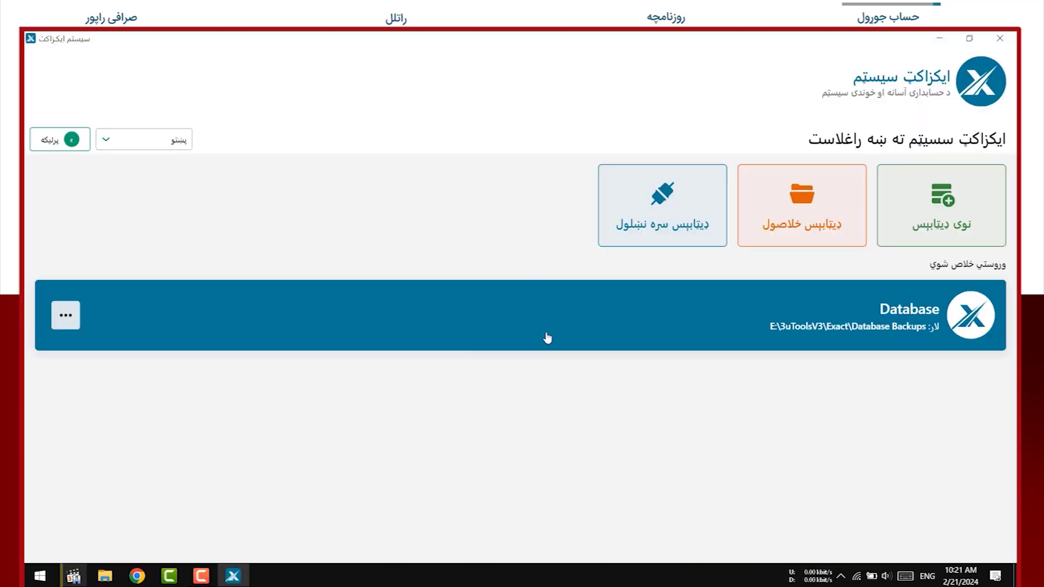
{"action": "left_click", "coordinate": [547, 336]}
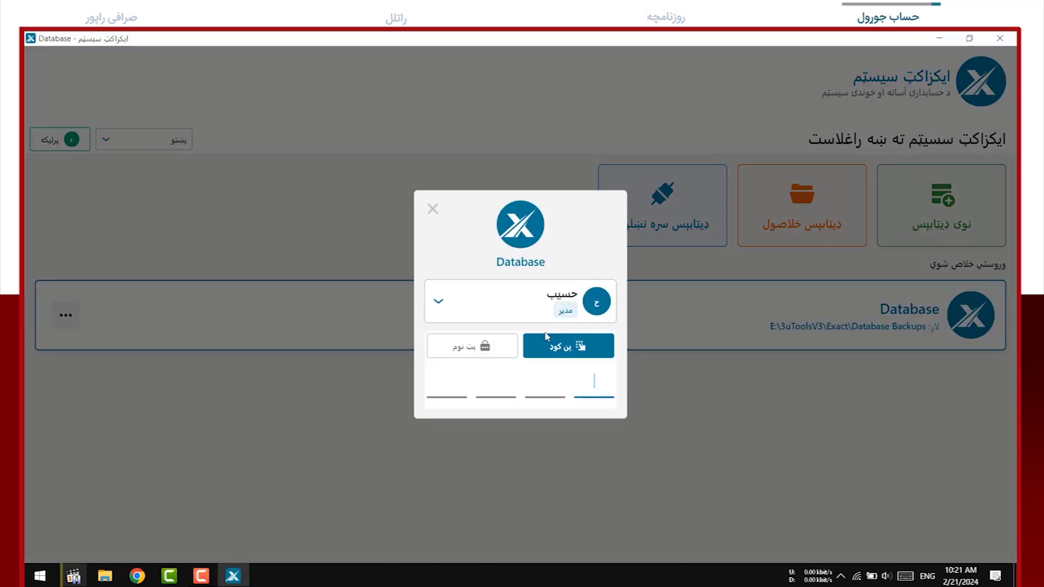
{"action": "type", "text": "1234"}
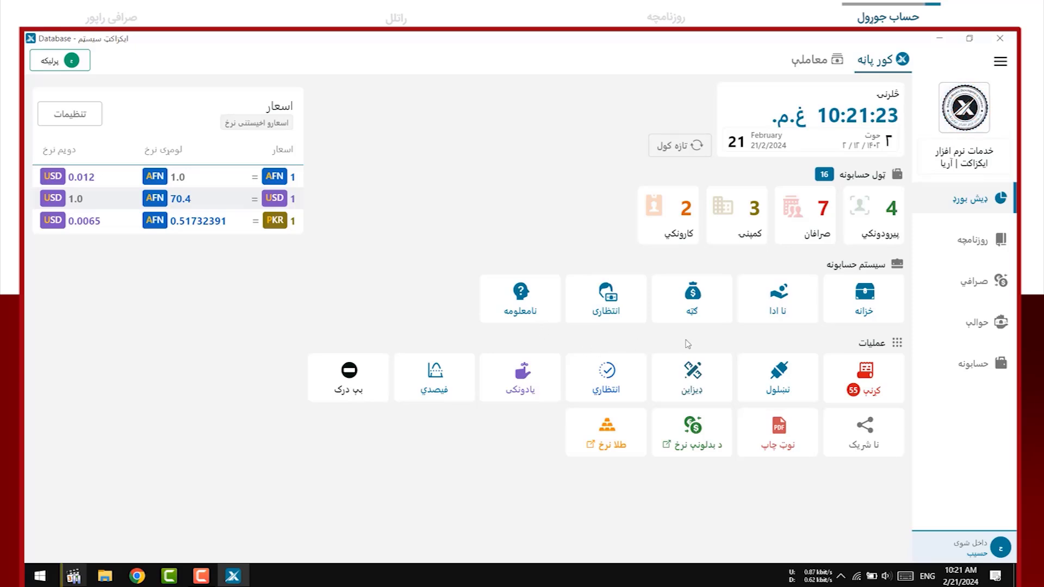
{"action": "left_click", "coordinate": [973, 364]}
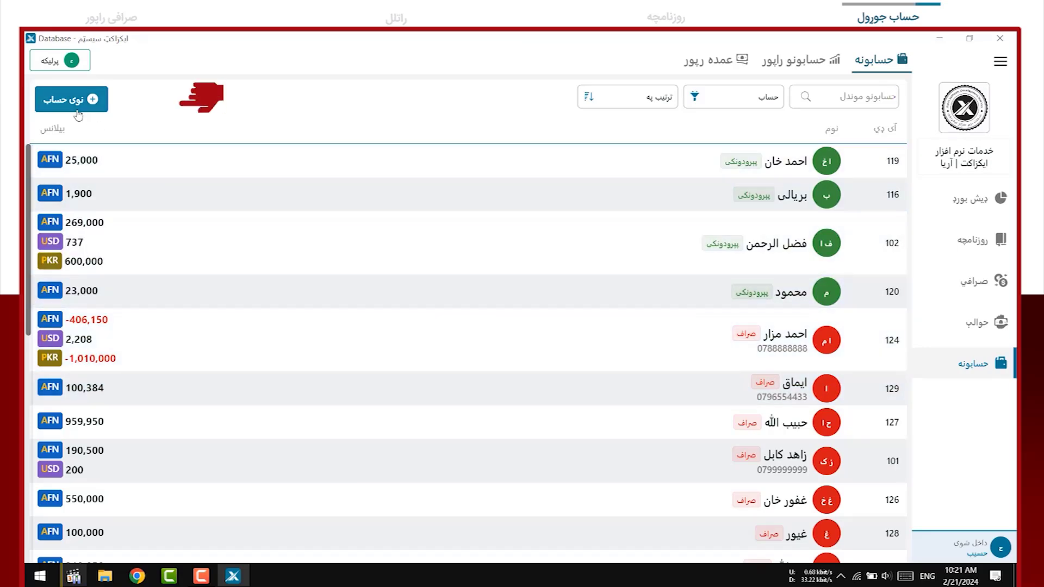
Create a صراف account with the holder's name, phone number and shop address, and save it
{"action": "left_click", "coordinate": [78, 115]}
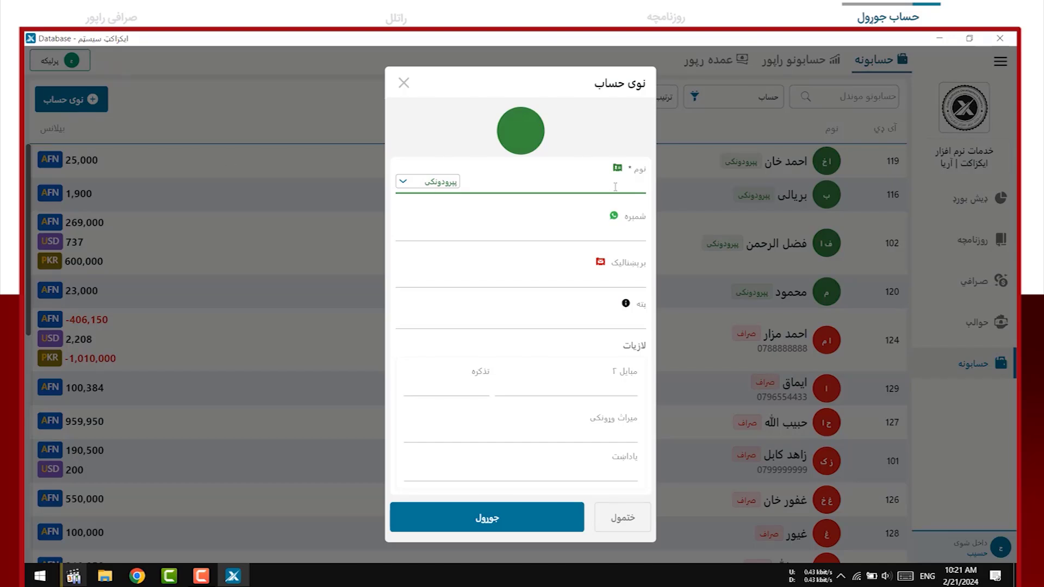
{"action": "key", "text": "alt+shift"}
{"action": "type", "text": "حمیدالله"}
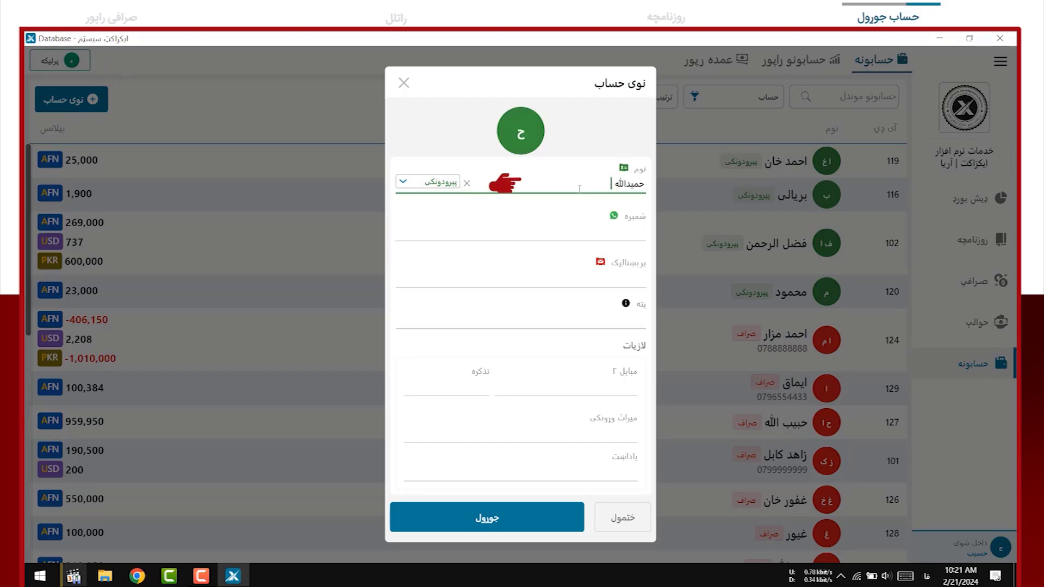
{"action": "type", "text": " کابل"}
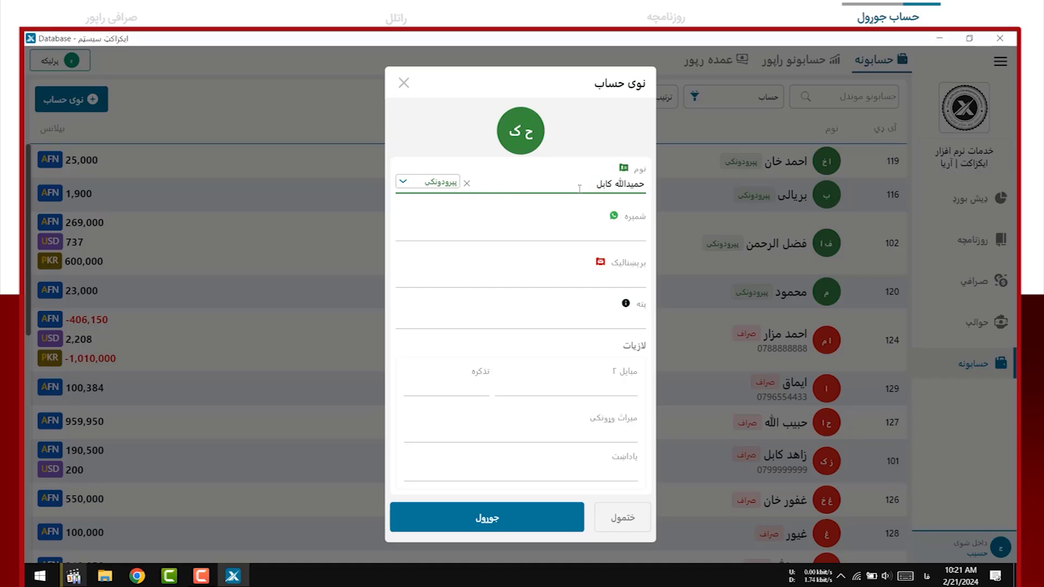
{"action": "left_click", "coordinate": [423, 185]}
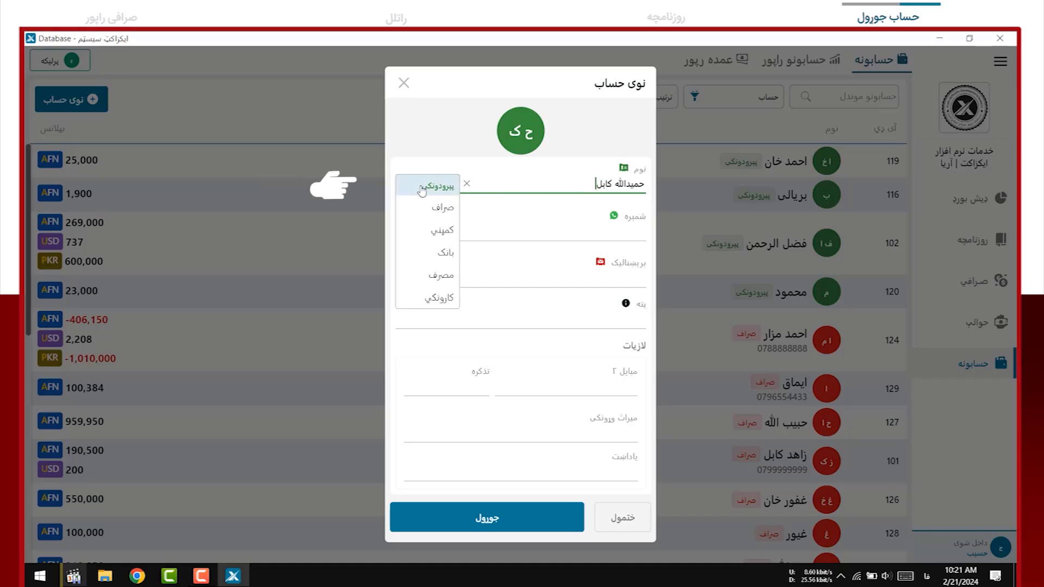
{"action": "left_click", "coordinate": [433, 214]}
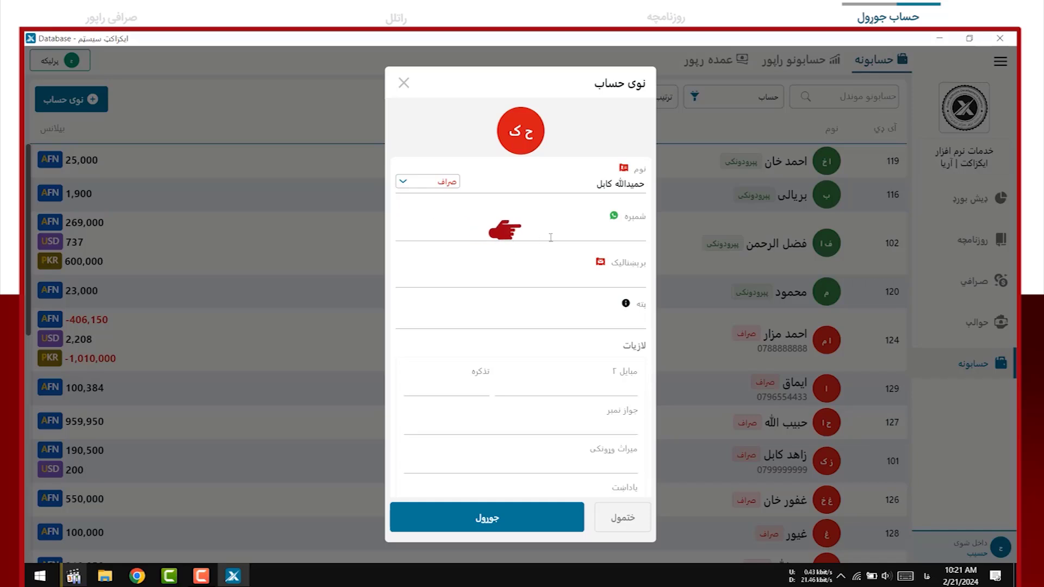
{"action": "left_click", "coordinate": [554, 237]}
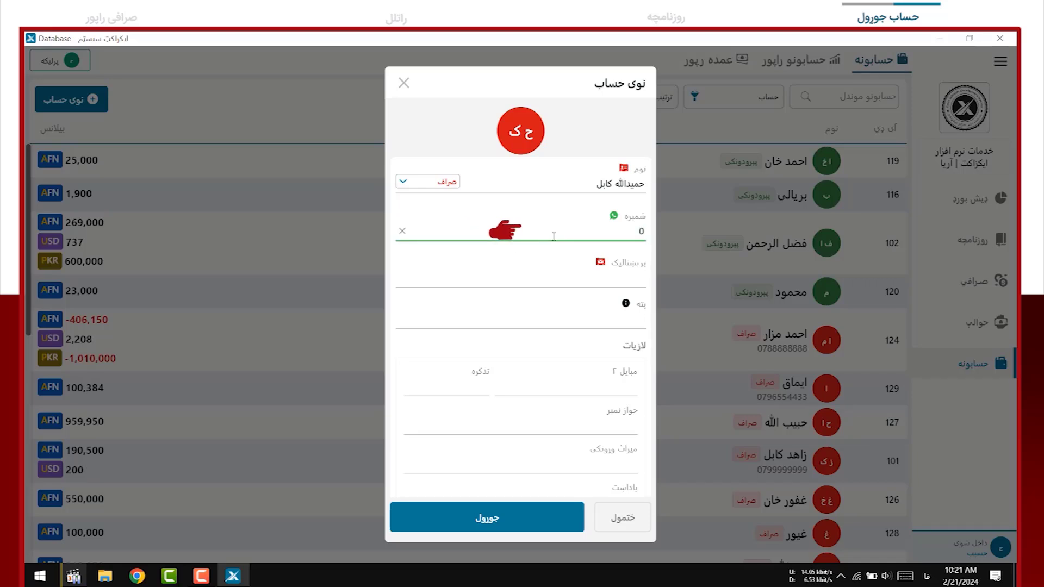
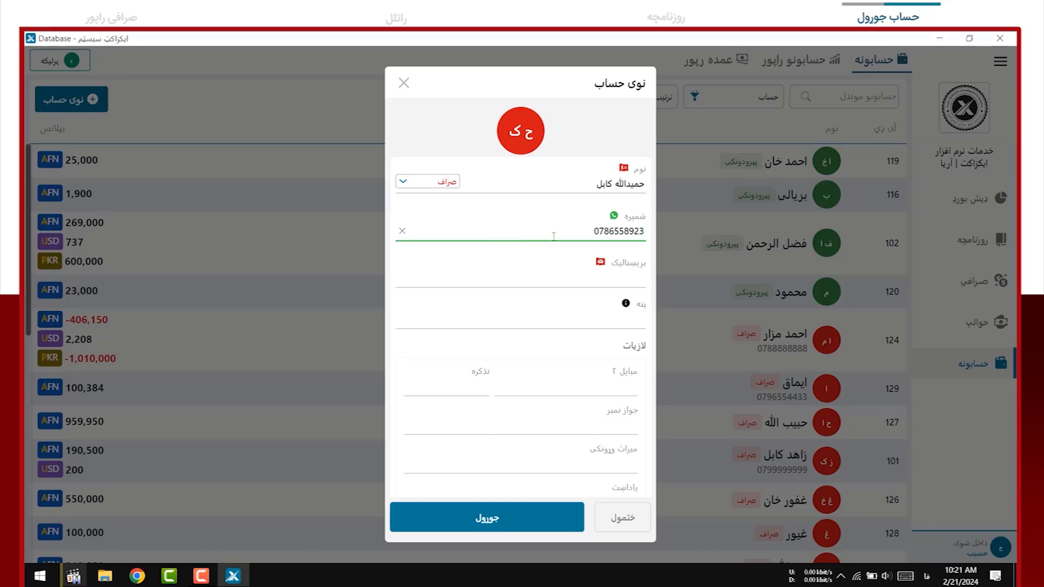
{"action": "left_click", "coordinate": [593, 320]}
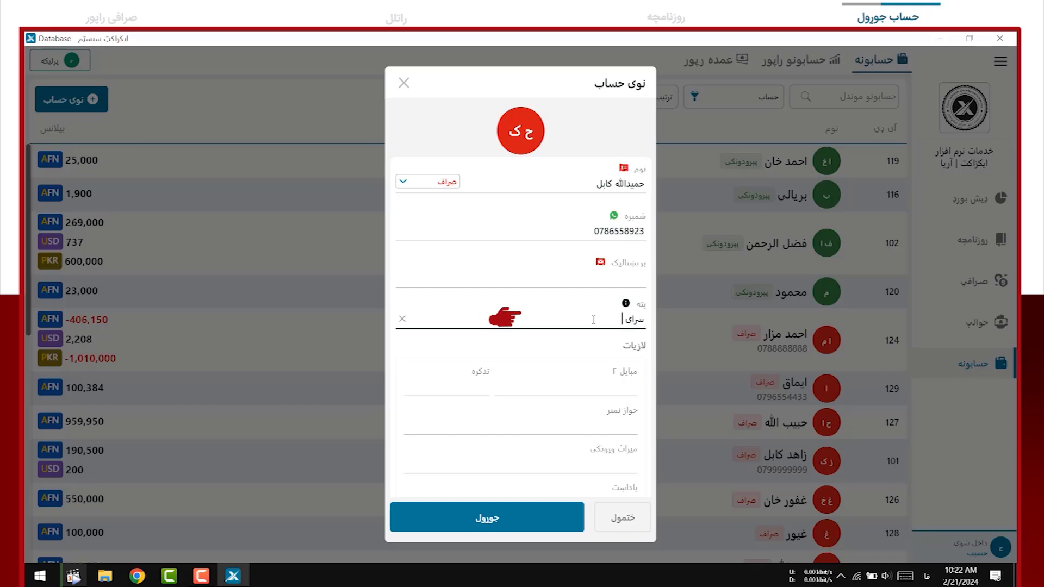
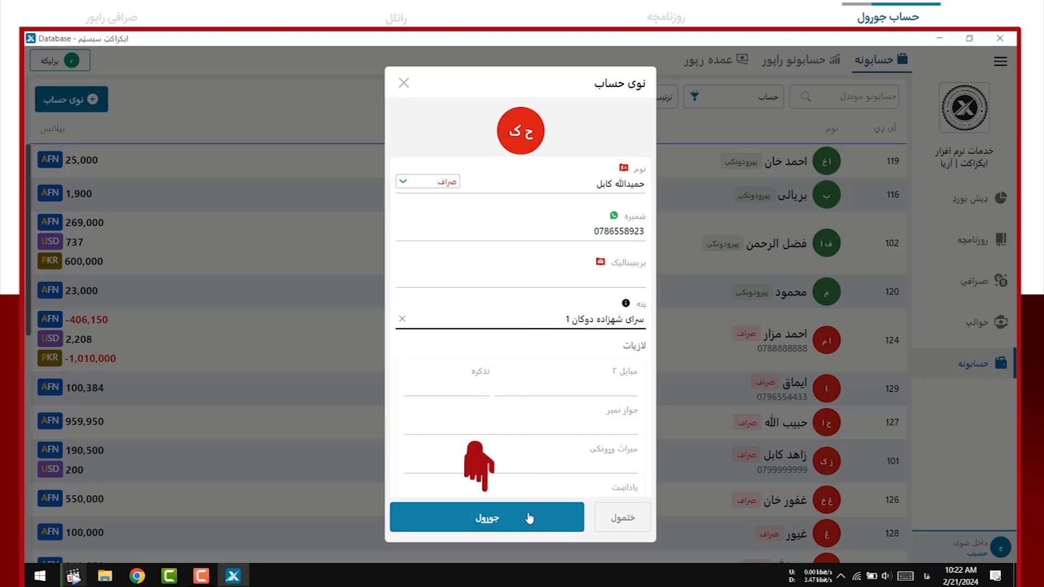
{"action": "left_click", "coordinate": [530, 518]}
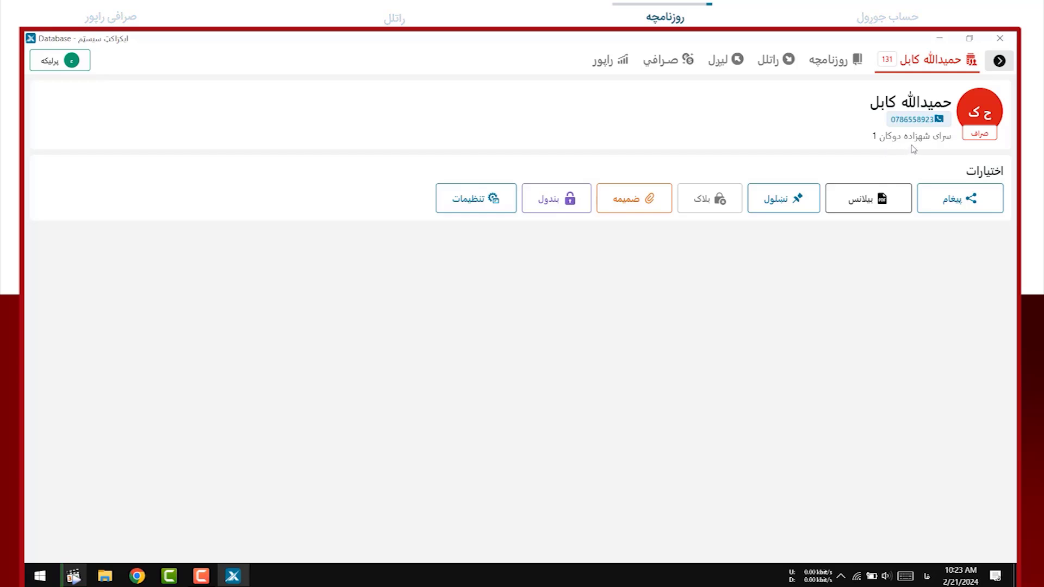
Switch to the روزنامچه journal form for the new exchanger account
{"action": "left_click", "coordinate": [822, 69]}
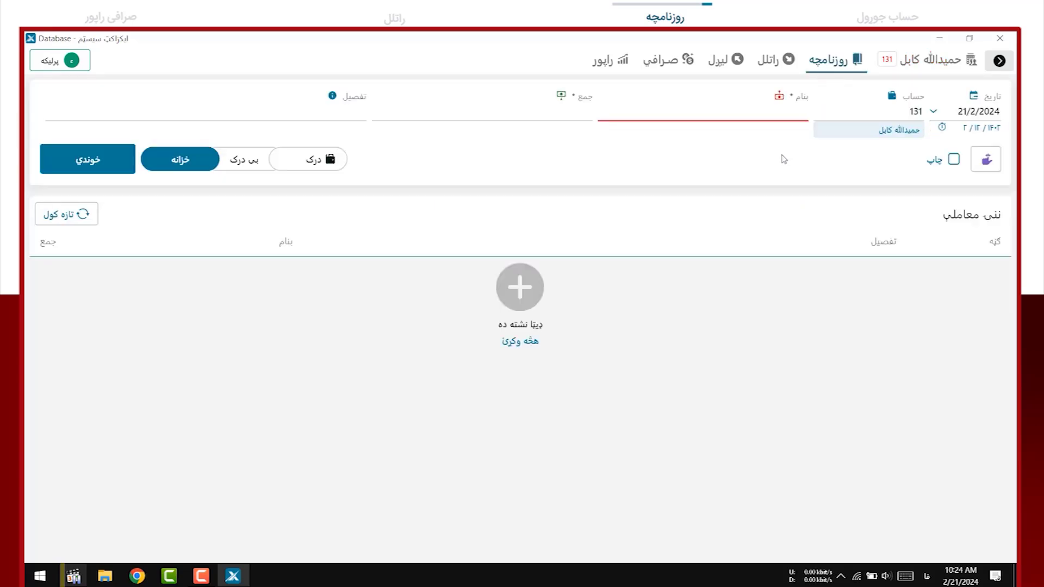
Save a 2000 USD بنام entry labelled بیلانس قبلی as بی درک, confirming outside the treasury
{"action": "left_click", "coordinate": [757, 113]}
{"action": "type", "text": "2000"}
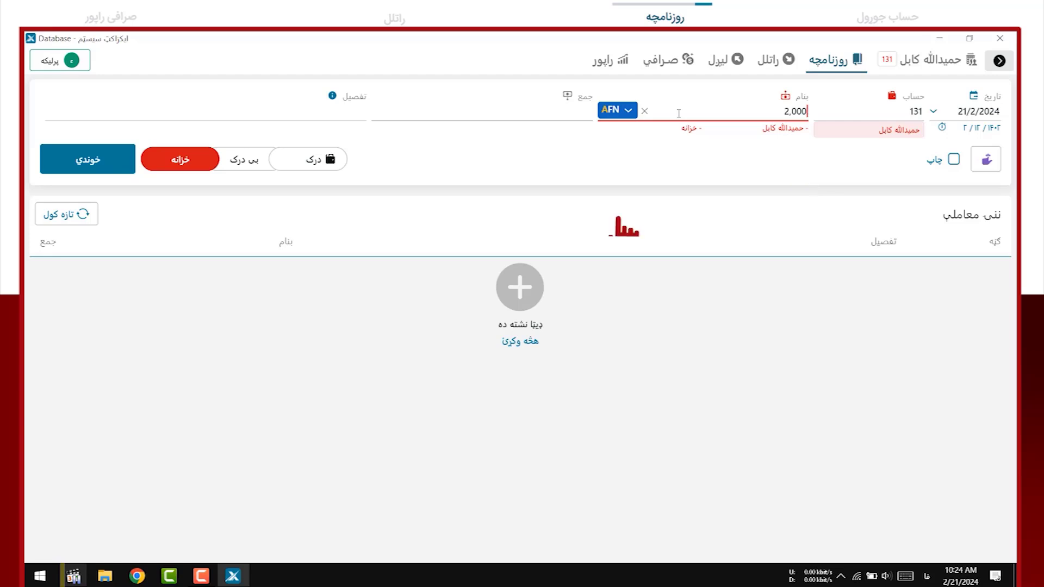
{"action": "key", "text": "Tab"}
{"action": "key", "text": "Down"}
{"action": "key", "text": "Tab"}
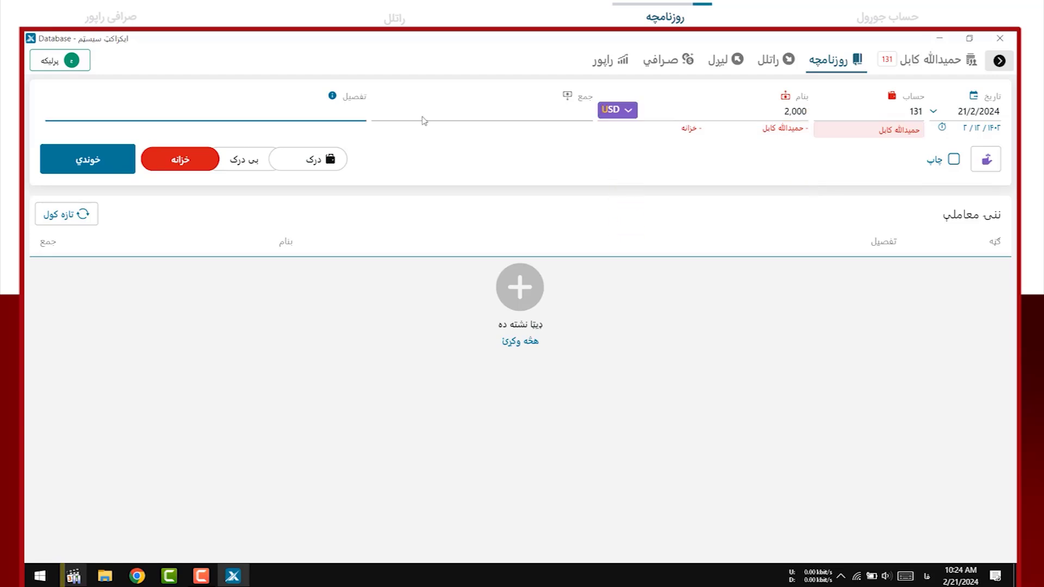
{"action": "type", "text": "بیلانس"}
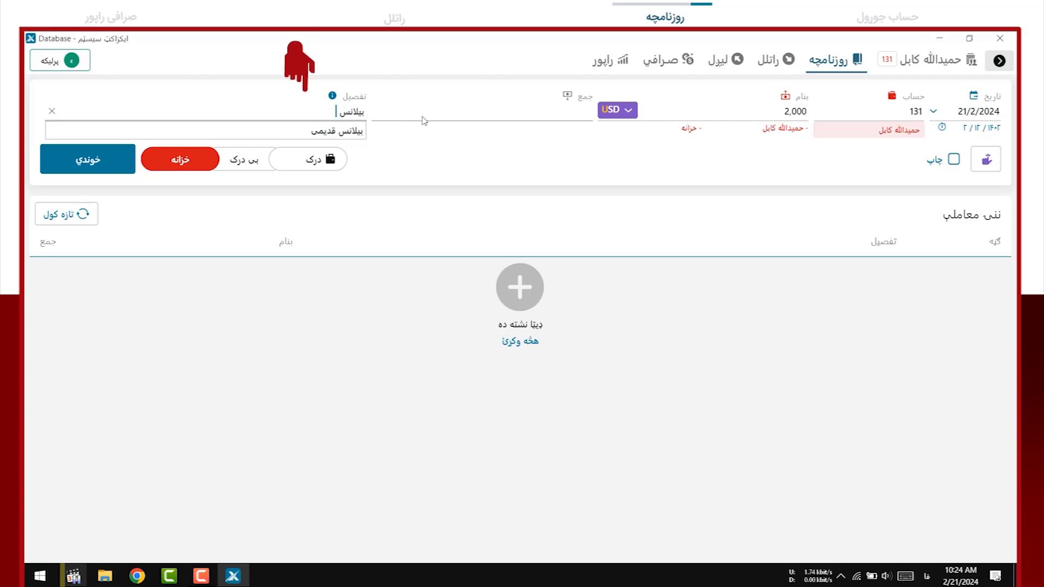
{"action": "type", "text": " قبلی"}
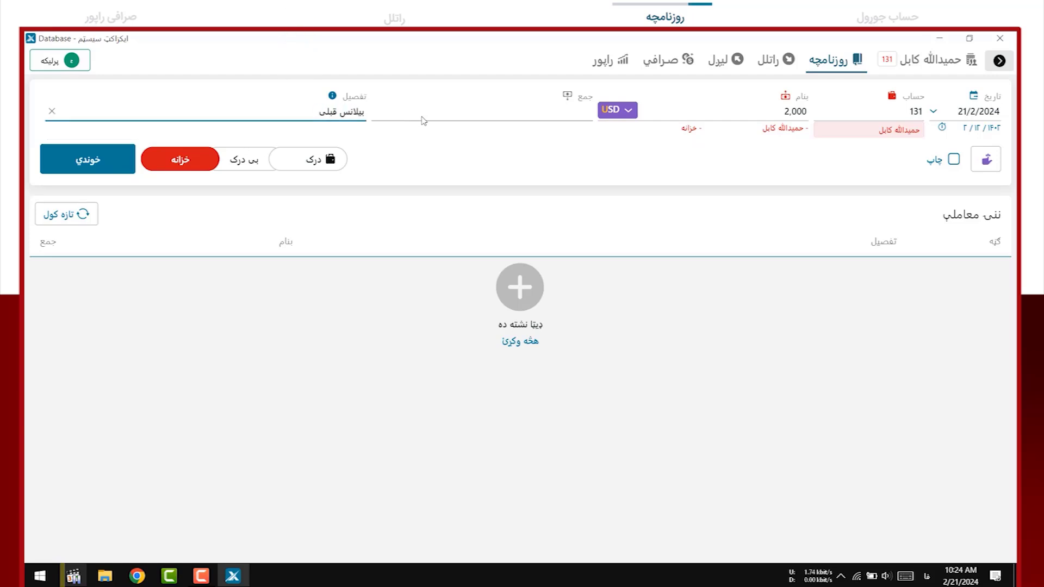
{"action": "left_click", "coordinate": [243, 172]}
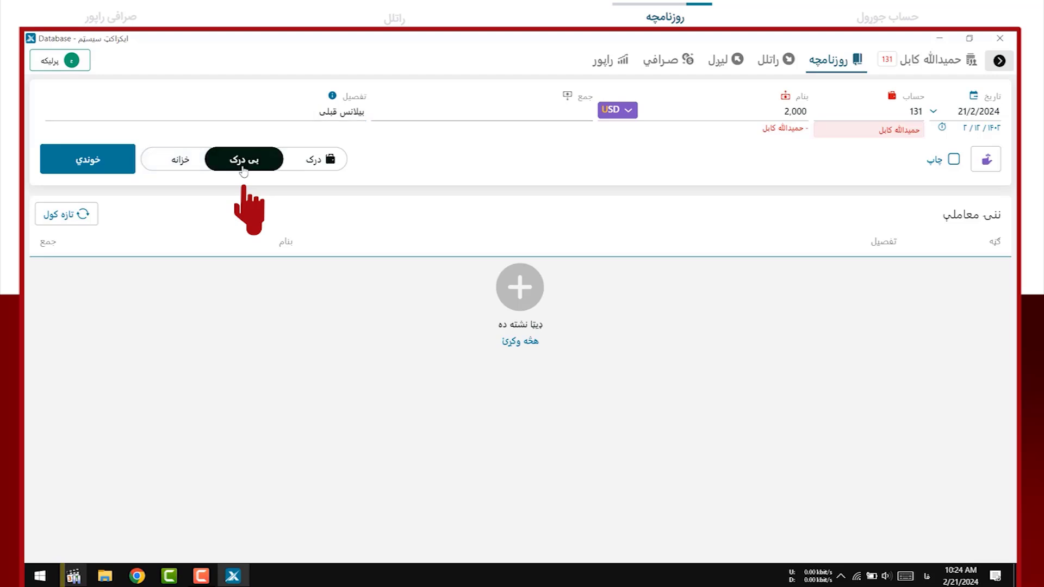
{"action": "left_click", "coordinate": [99, 175]}
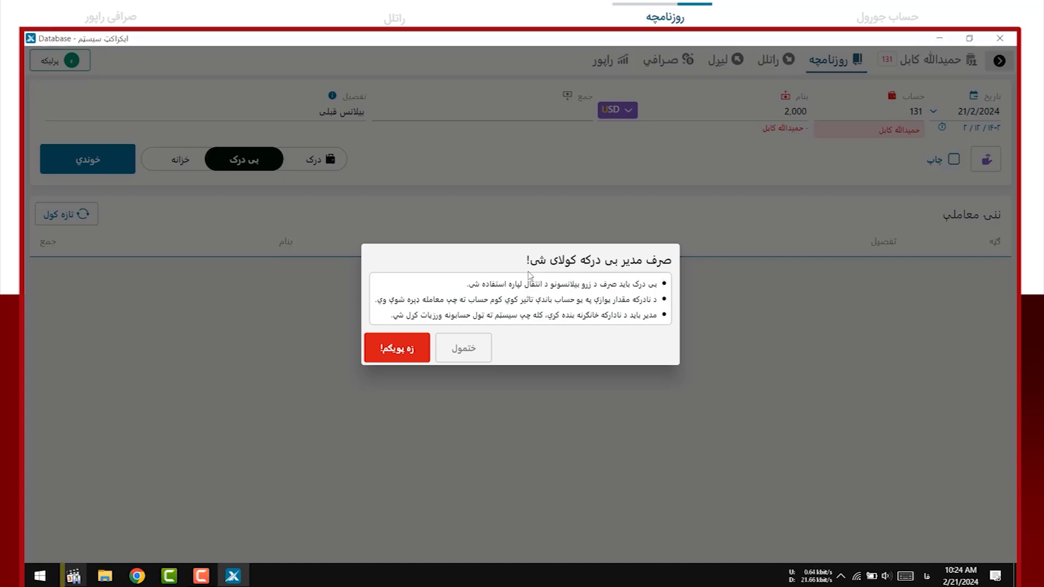
{"action": "left_click", "coordinate": [406, 359]}
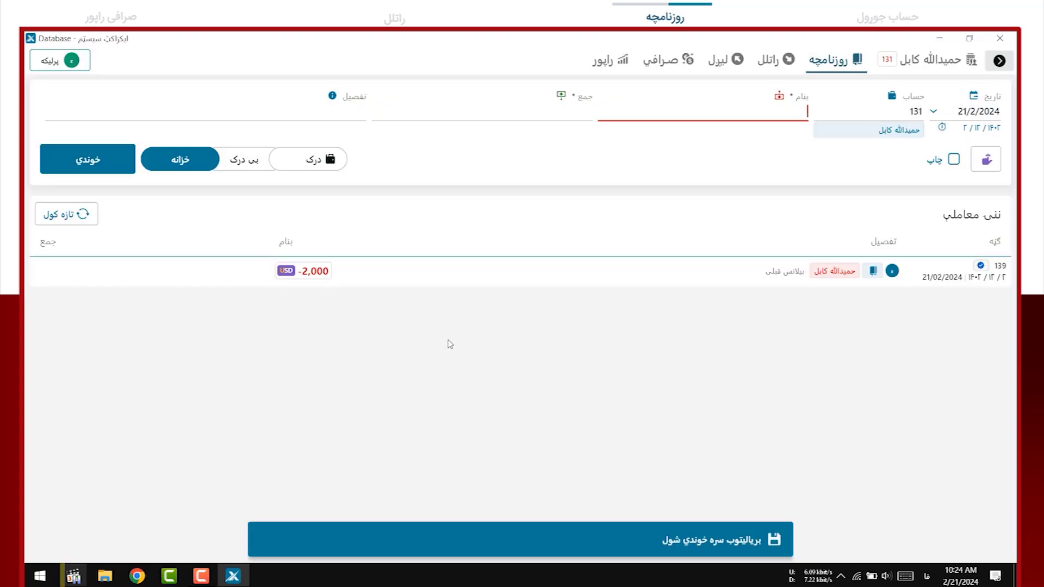
Save a 200000 AFN جمع entry labelled بیلانس اولیه as بی درک, confirming the save
{"action": "left_click", "coordinate": [546, 114]}
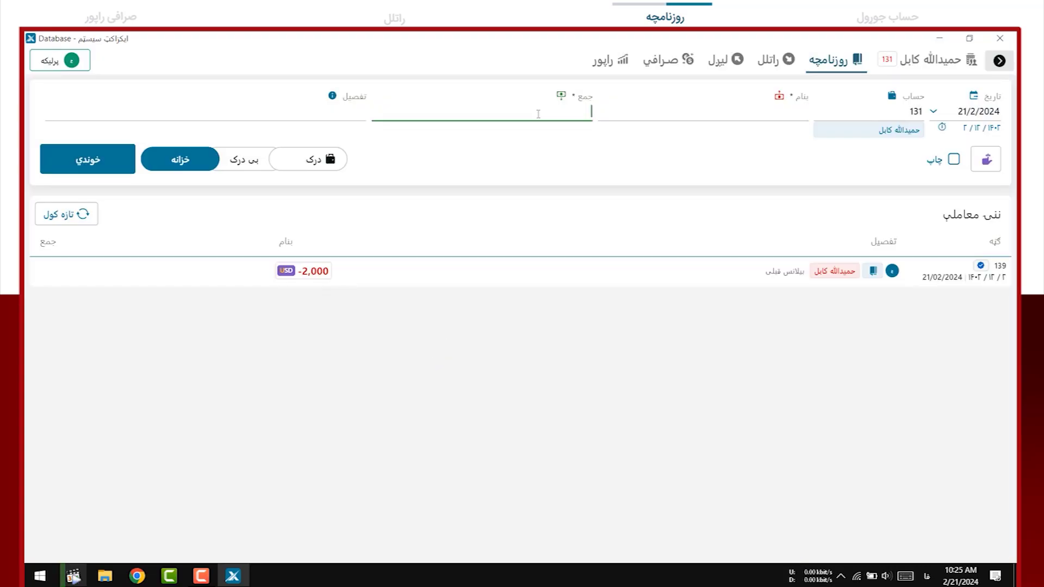
{"action": "type", "text": "2000000"}
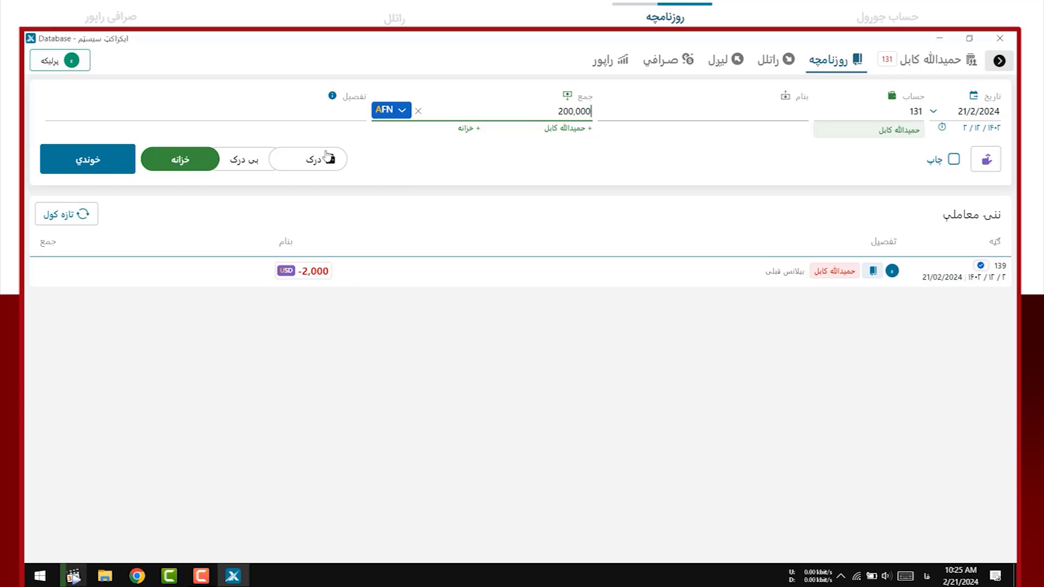
{"action": "left_click", "coordinate": [245, 169]}
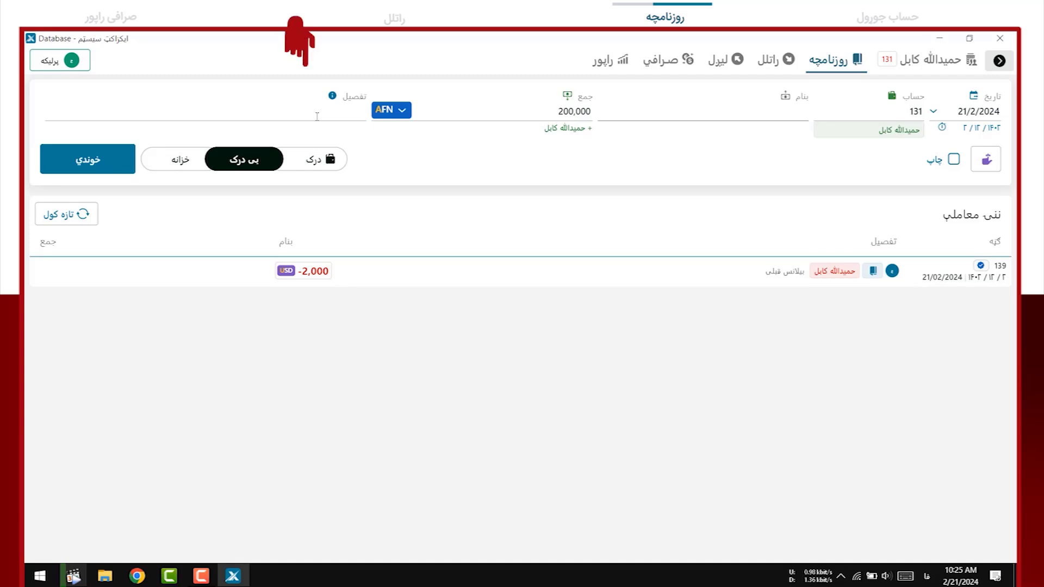
{"action": "left_click", "coordinate": [317, 116]}
{"action": "type", "text": "بی"}
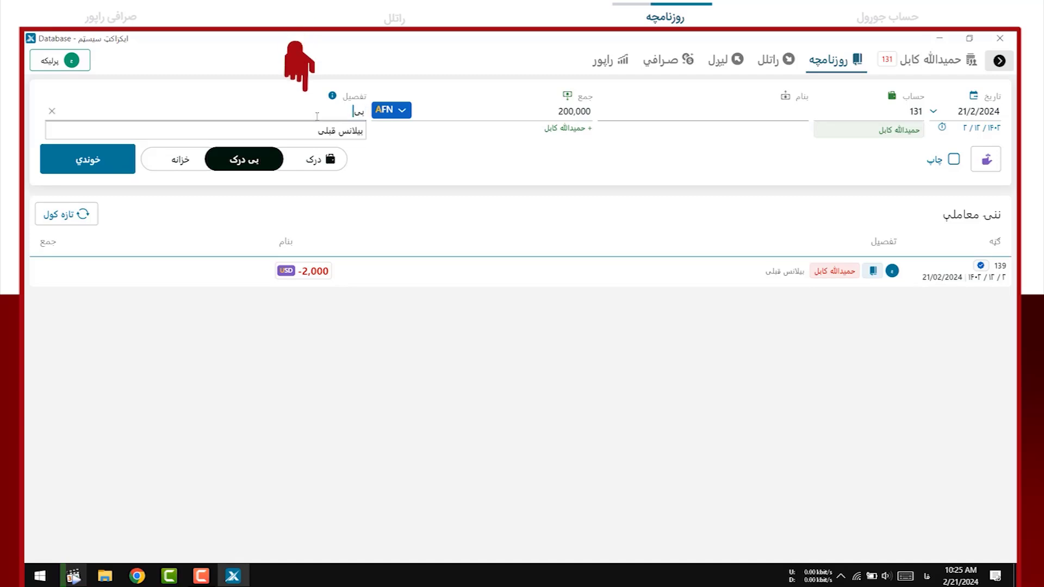
{"action": "type", "text": "لانس"}
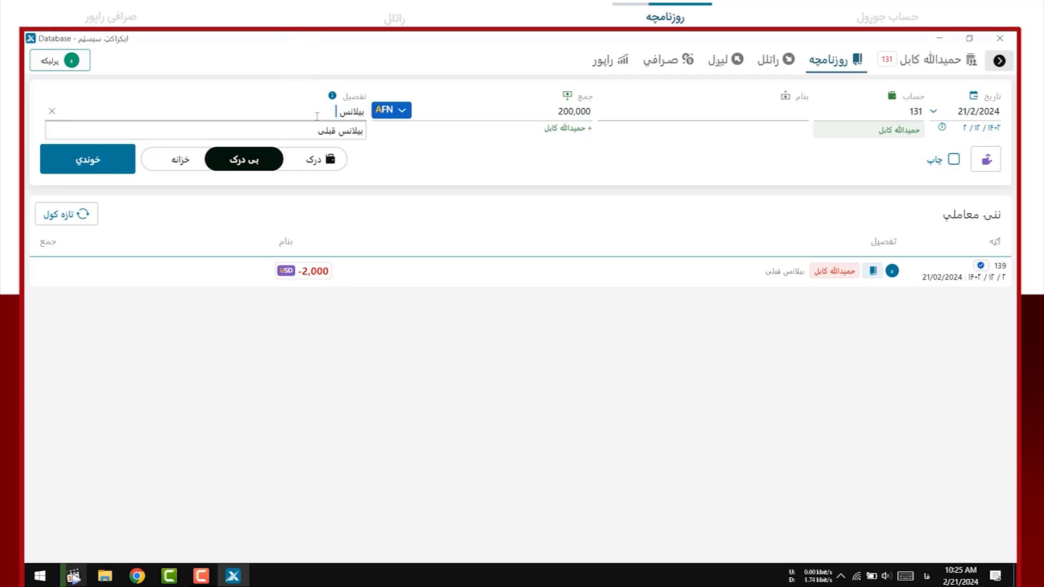
{"action": "type", "text": " اولیه"}
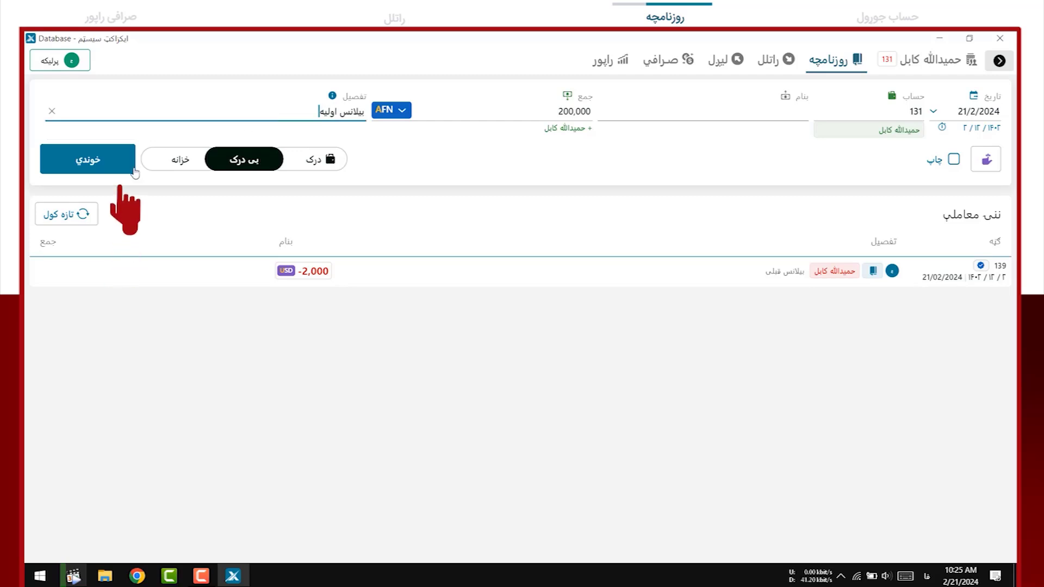
{"action": "left_click", "coordinate": [96, 174]}
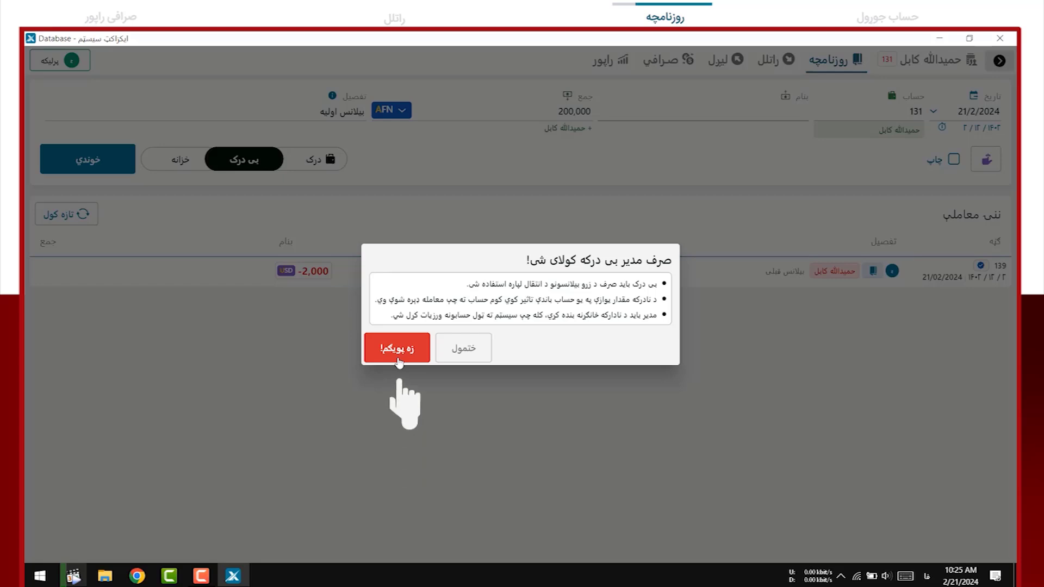
{"action": "left_click", "coordinate": [399, 361]}
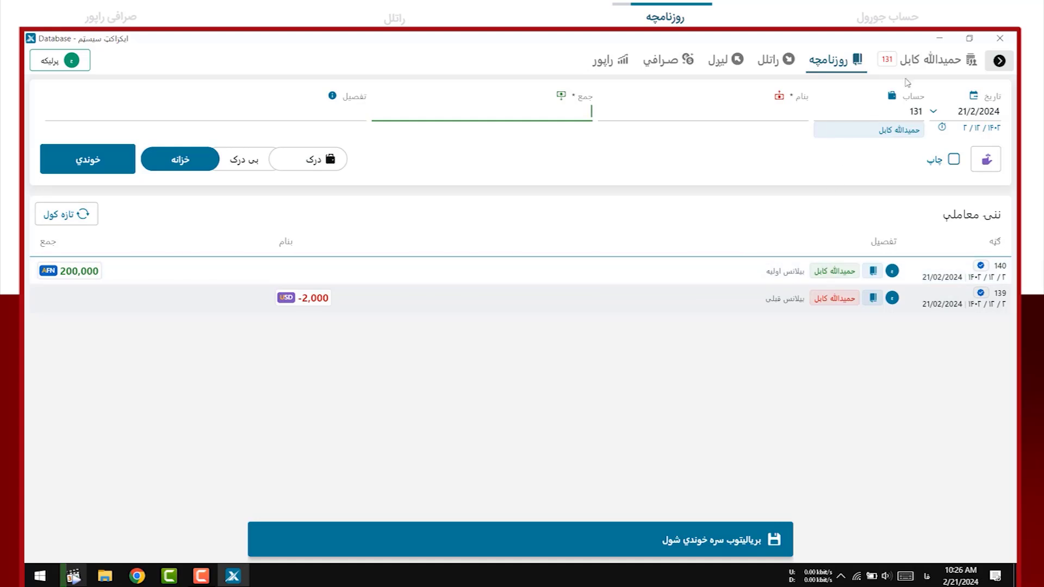
Show the account's balance page with 200,000 AFN and -2,000 USD
{"action": "left_click", "coordinate": [942, 62]}
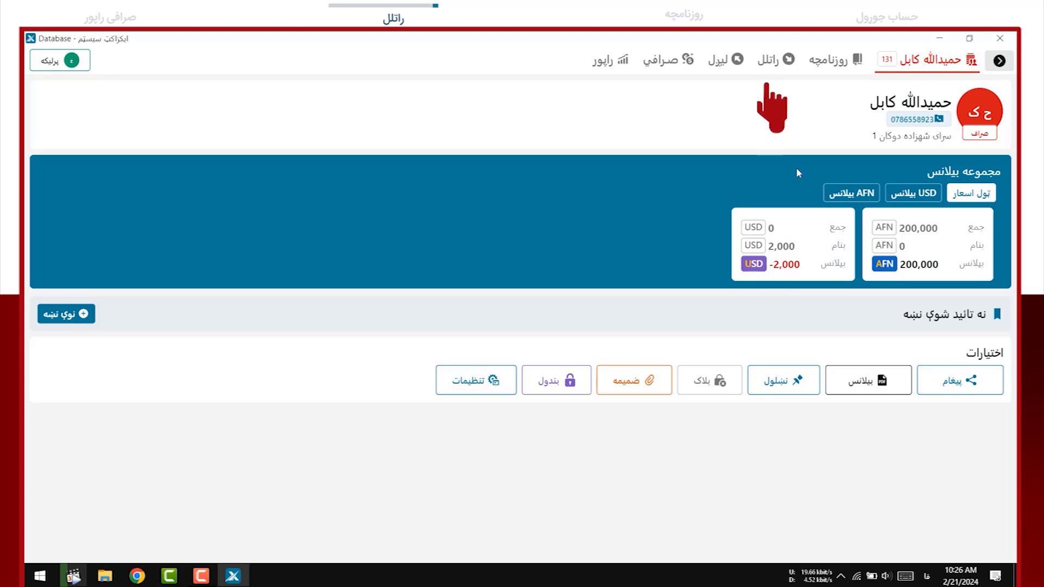
Enter a 20,000 AFN incoming transfer with 50 AFN commission and code 105
{"action": "left_click", "coordinate": [773, 64]}
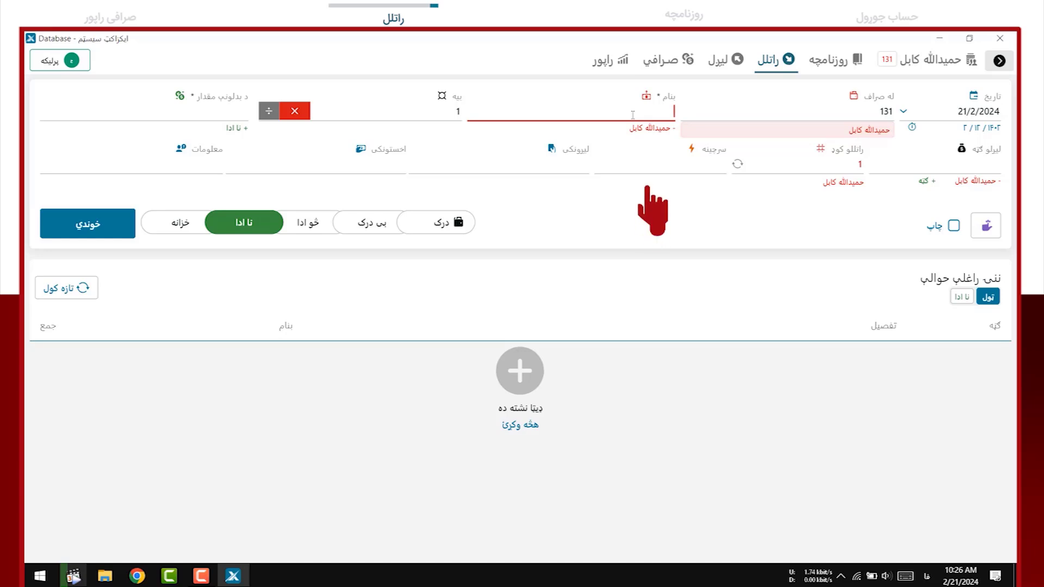
{"action": "type", "text": "200000"}
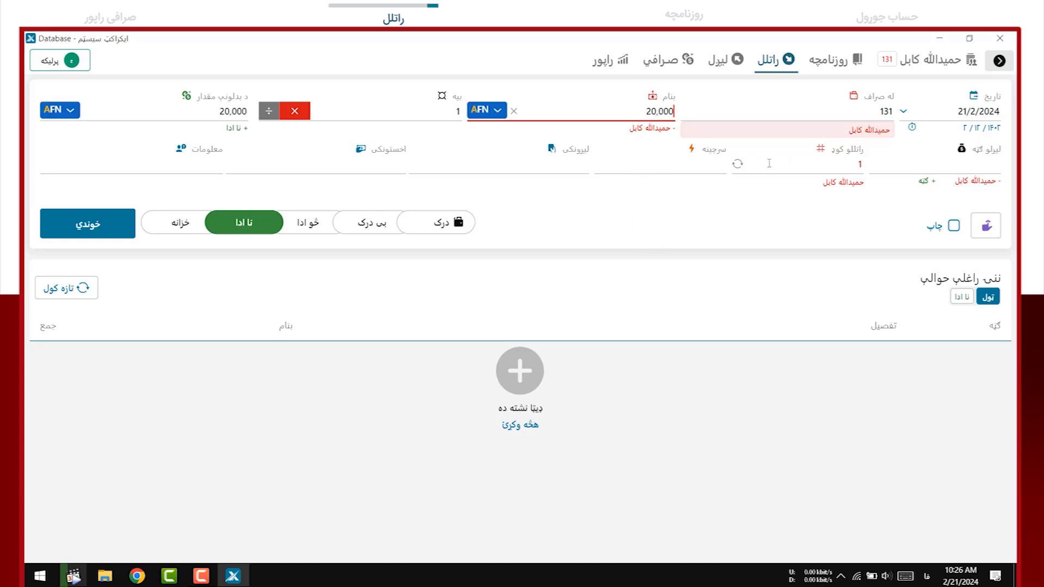
{"action": "left_click", "coordinate": [950, 166]}
{"action": "type", "text": "50"}
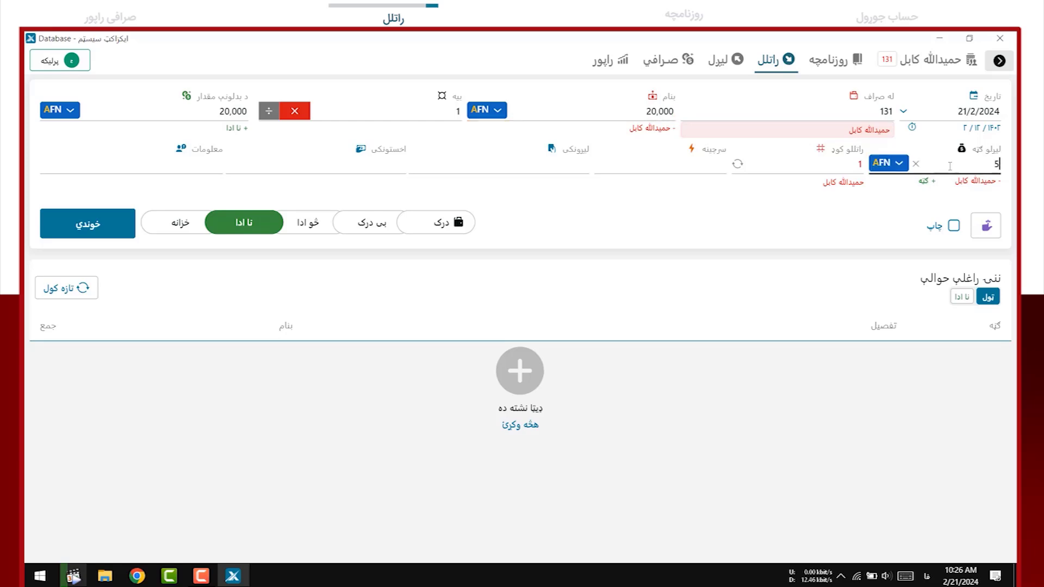
{"action": "left_click", "coordinate": [841, 167]}
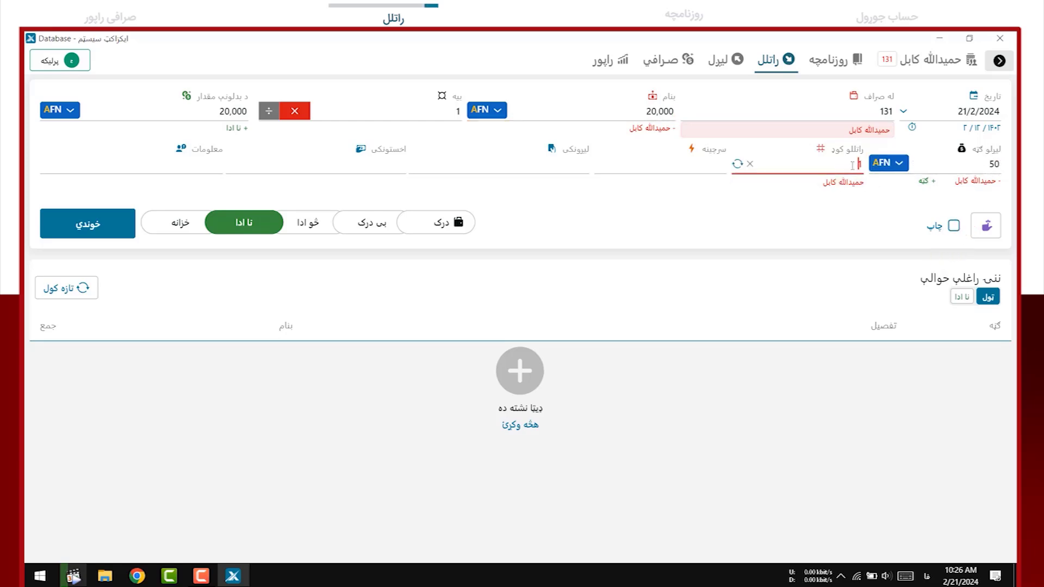
{"action": "type", "text": "105"}
Set source کندز, fill in sender and receiver, keep status نا ادا, and save
{"action": "left_click", "coordinate": [698, 168]}
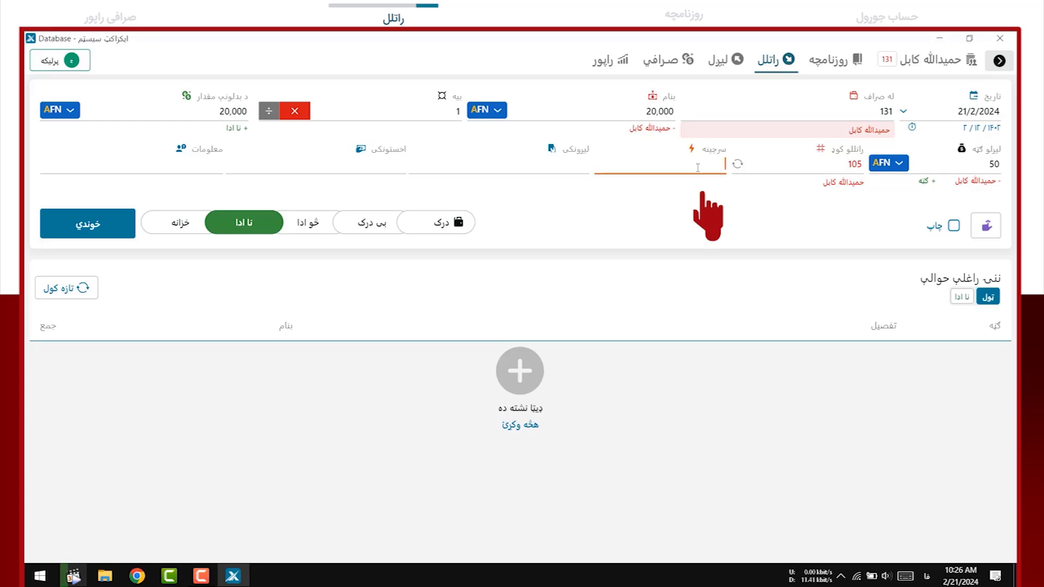
{"action": "type", "text": "کند"}
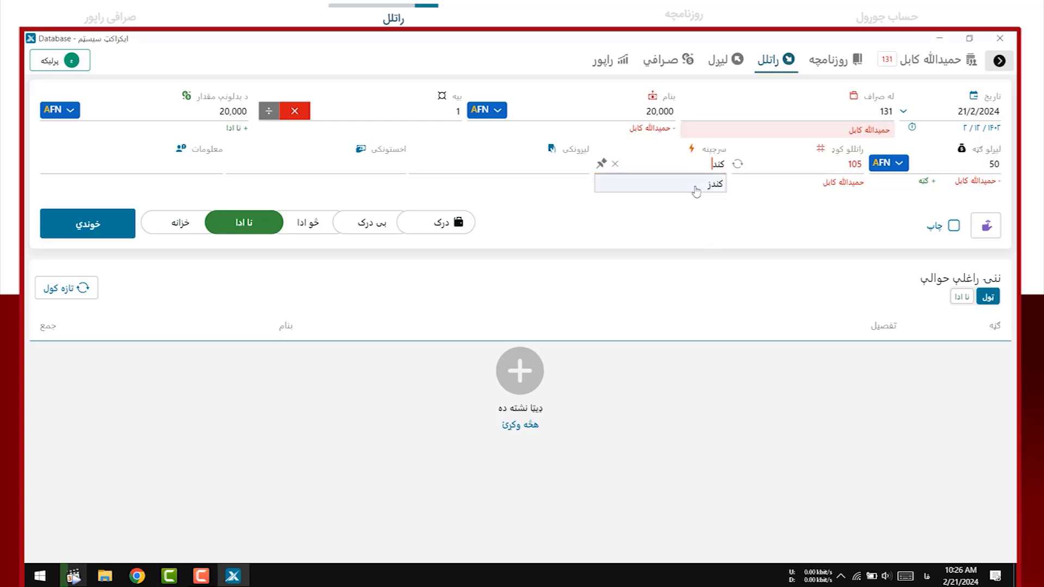
{"action": "left_click", "coordinate": [697, 184]}
{"action": "left_click", "coordinate": [537, 163]}
{"action": "type", "text": "احمد"}
{"action": "left_click", "coordinate": [372, 164]}
{"action": "type", "text": "محمود"}
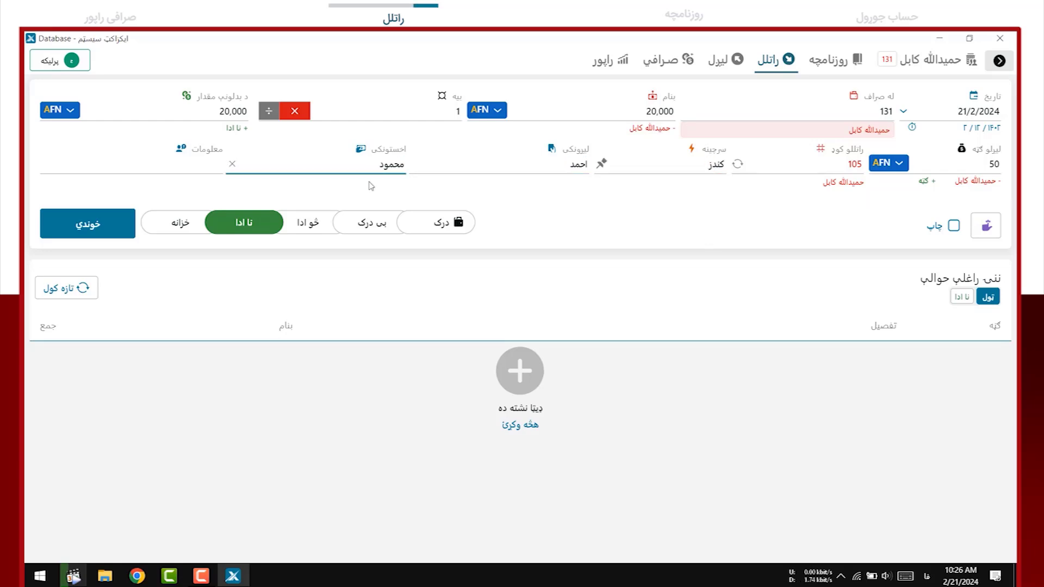
{"action": "left_click", "coordinate": [242, 231]}
{"action": "left_click", "coordinate": [201, 224]}
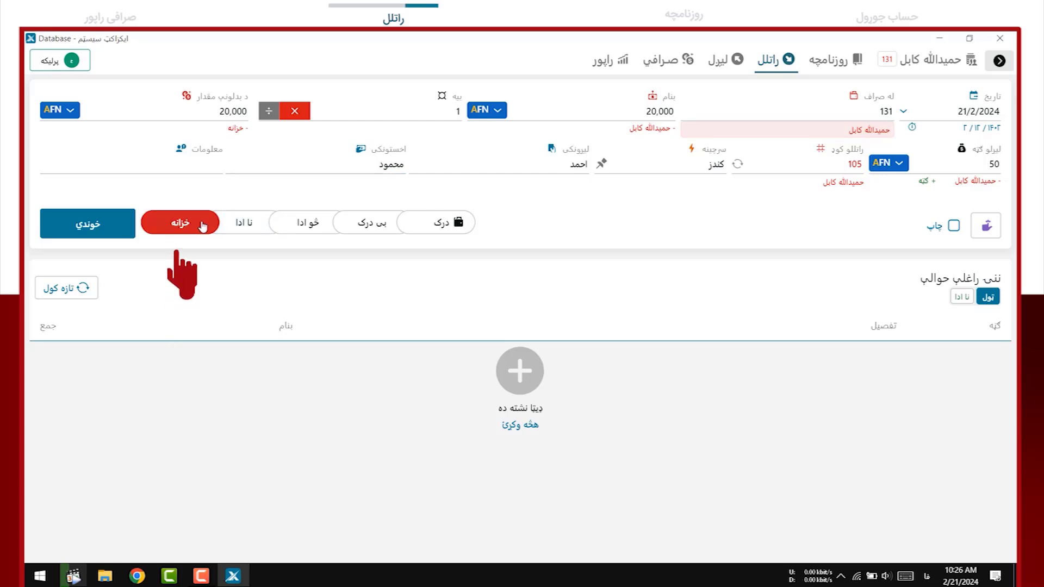
{"action": "left_click", "coordinate": [243, 232]}
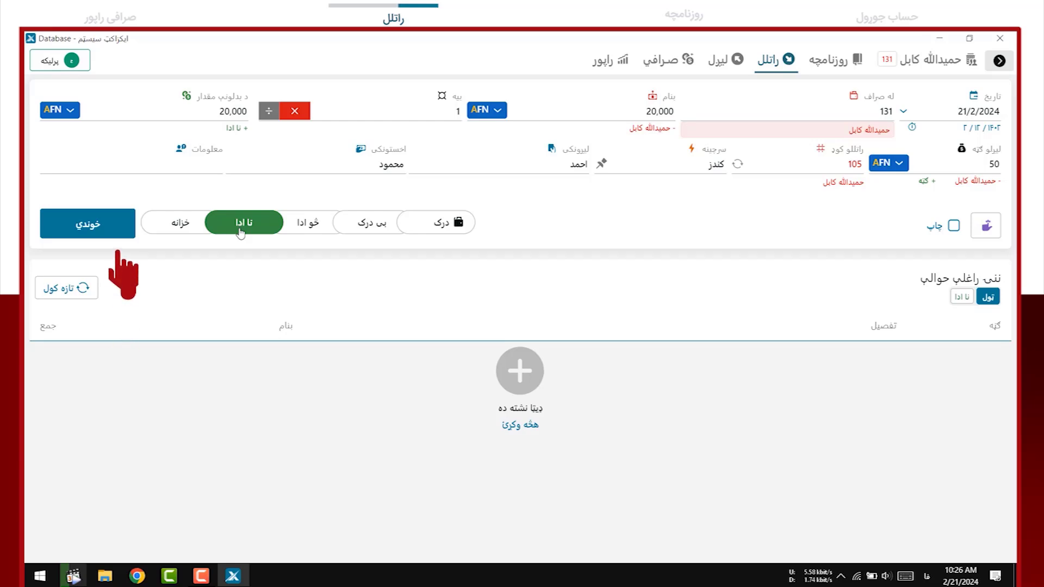
{"action": "left_click", "coordinate": [104, 234]}
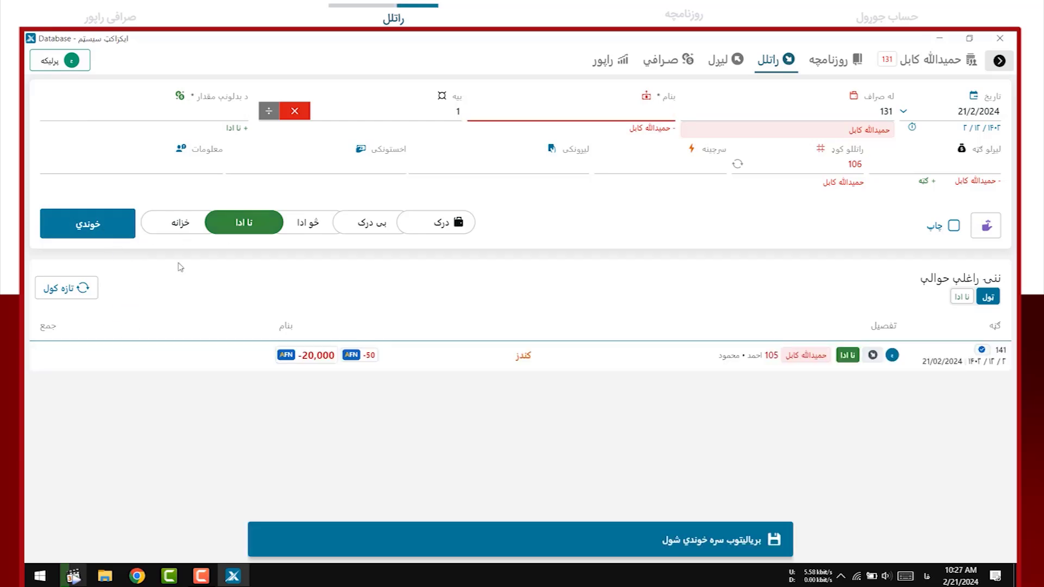
Check the report's 179,950 AFN balance, then go back to the راتلل transfer form
{"action": "left_click", "coordinate": [608, 64]}
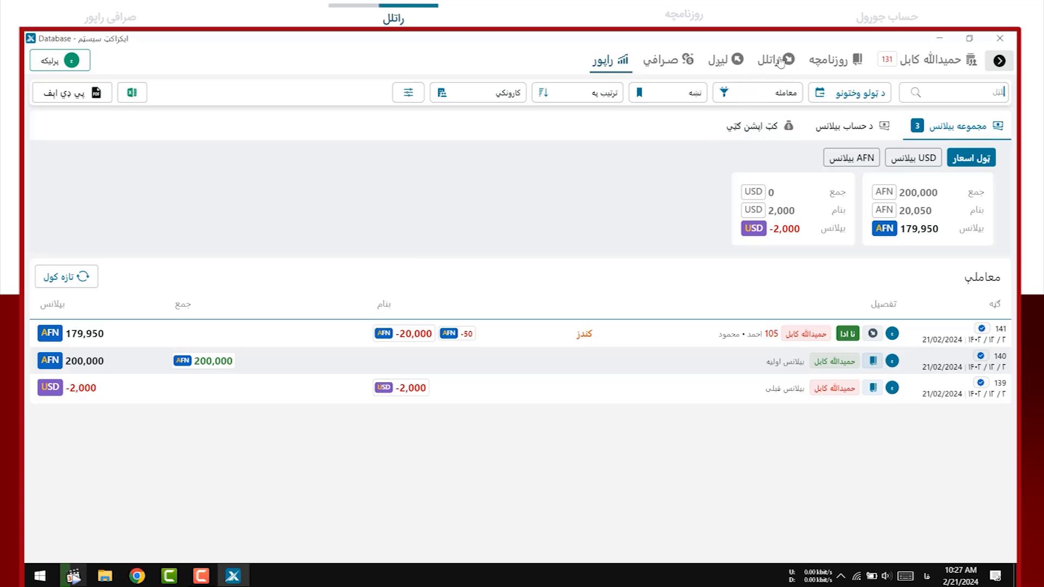
{"action": "left_click", "coordinate": [776, 59]}
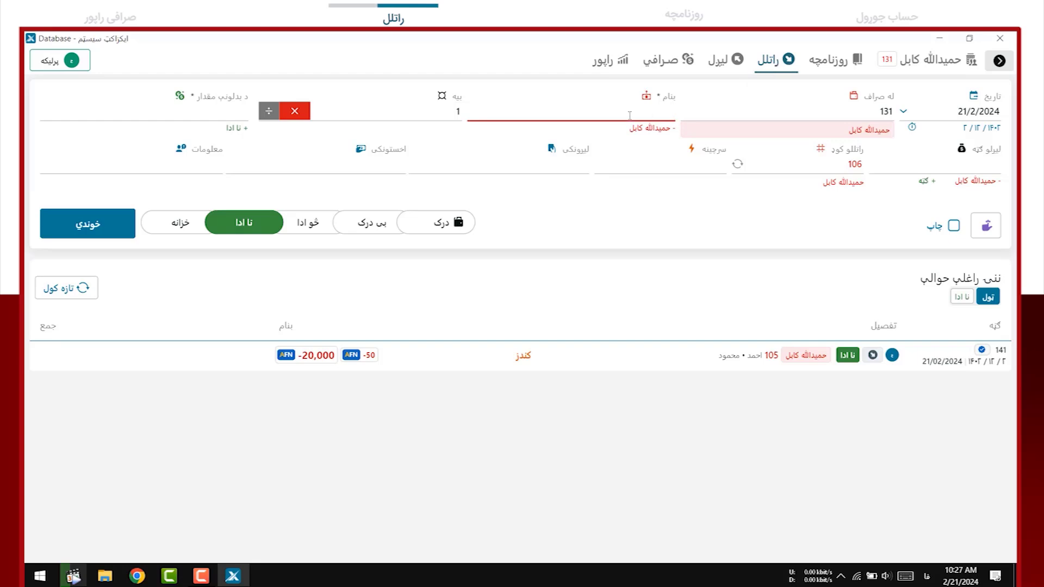
Exchange 100 USD at rate 71 into 7,100 AFN
{"action": "left_click", "coordinate": [210, 113]}
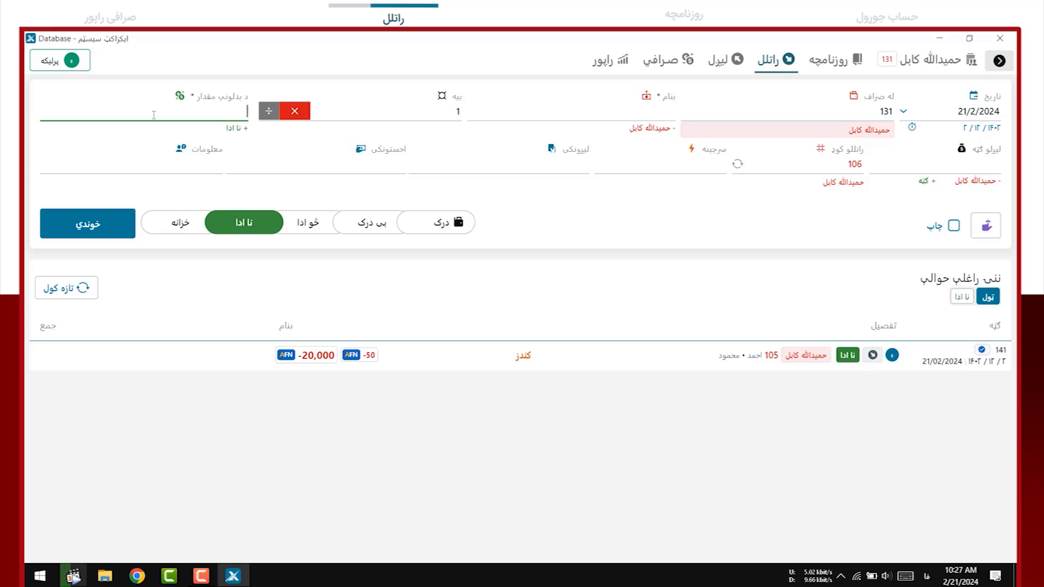
{"action": "type", "text": "100"}
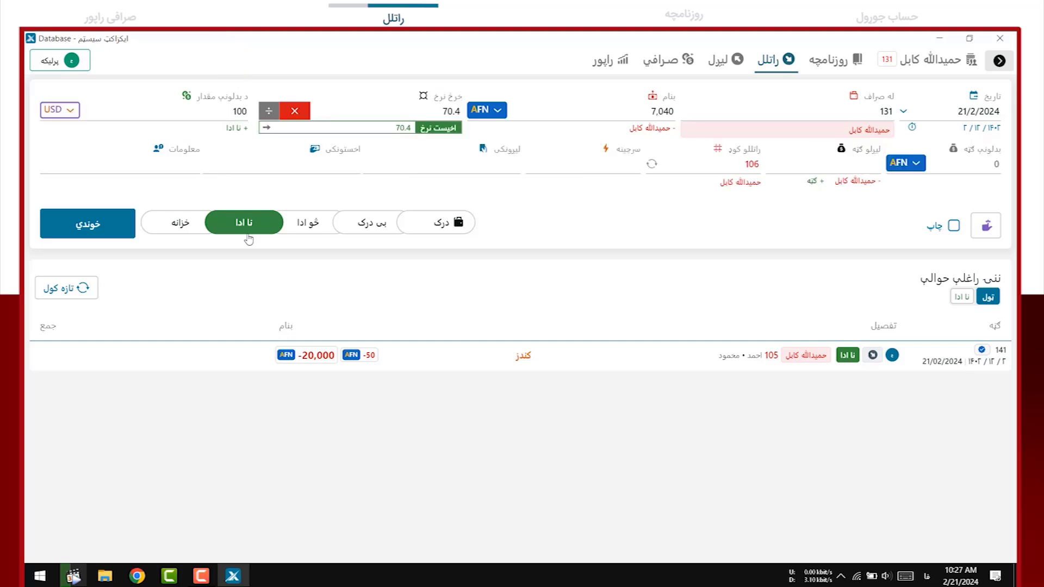
{"action": "left_click", "coordinate": [613, 117]}
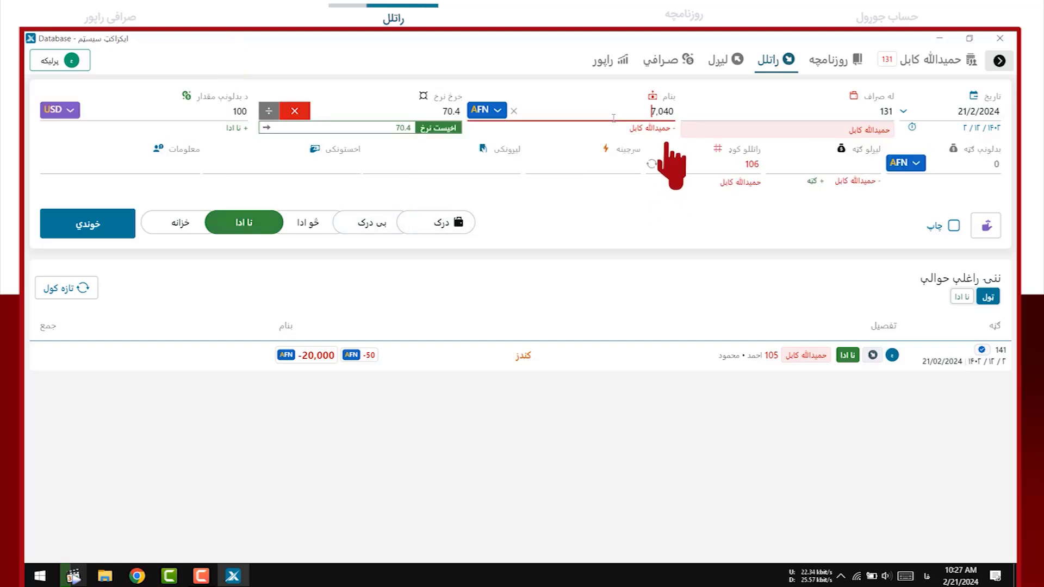
{"action": "left_click", "coordinate": [462, 113]}
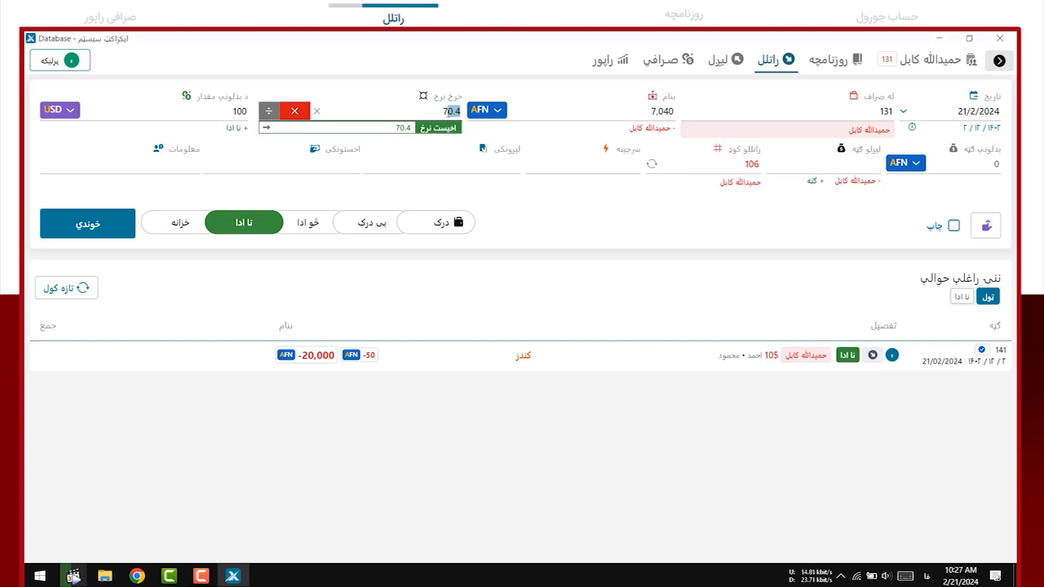
{"action": "type", "text": "71"}
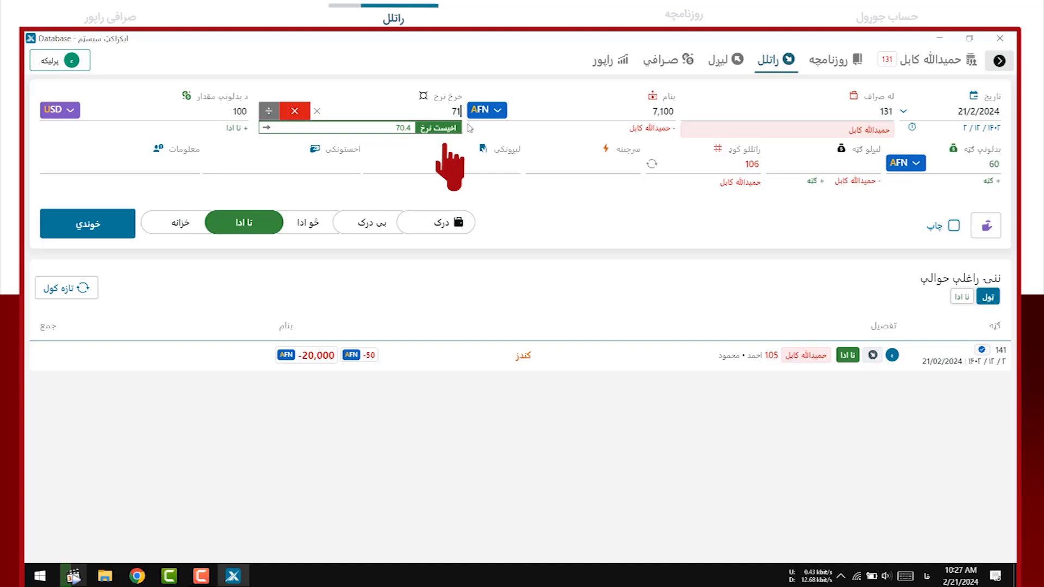
{"action": "key", "text": "Tab"}
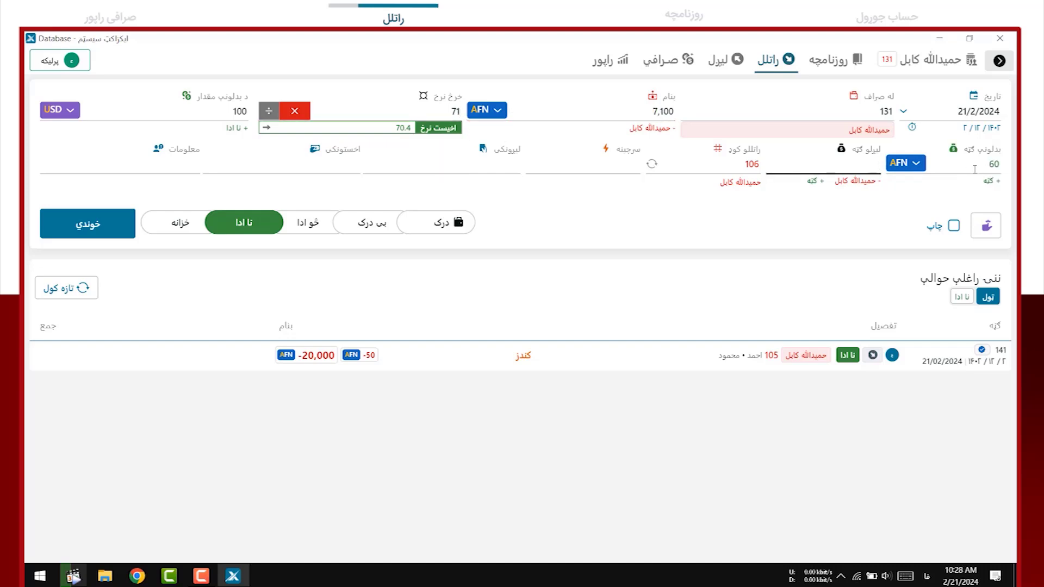
{"action": "left_click", "coordinate": [990, 164]}
{"action": "left_click", "coordinate": [980, 168]}
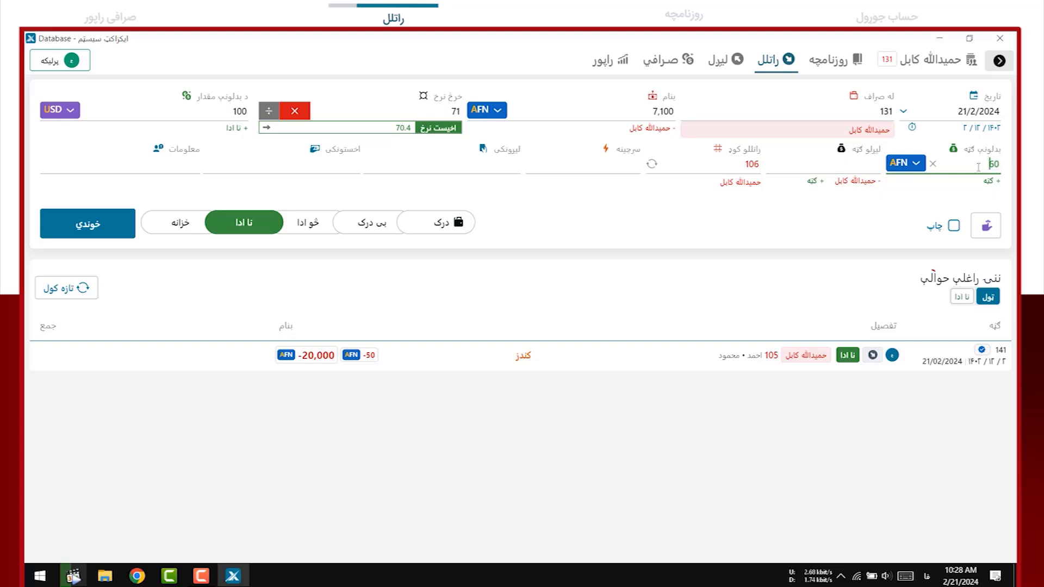
Add 50 commission, code 106, source کندز, sender and receiver, and save the transfer
{"action": "left_click", "coordinate": [863, 166]}
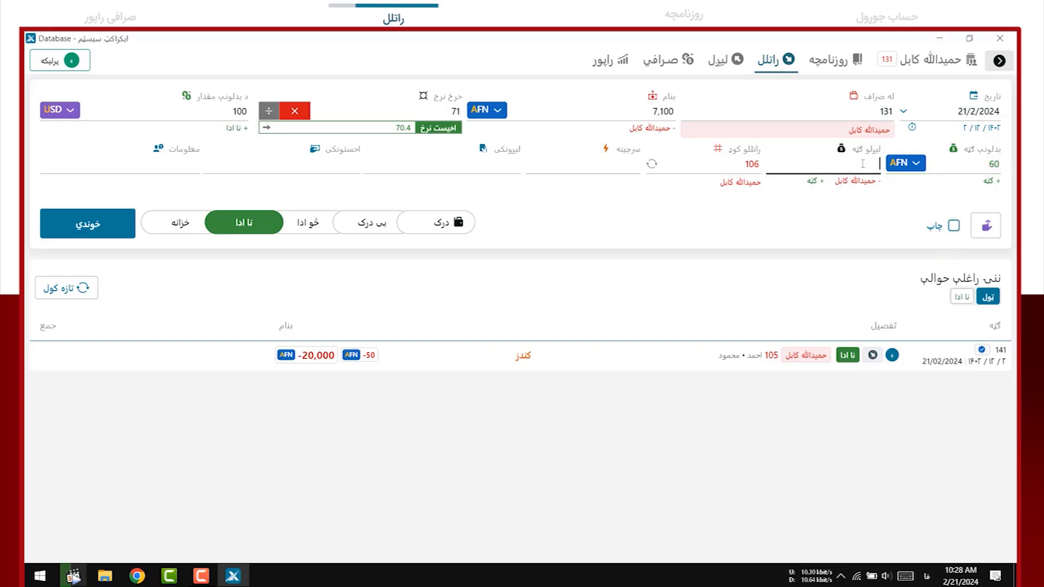
{"action": "type", "text": "50"}
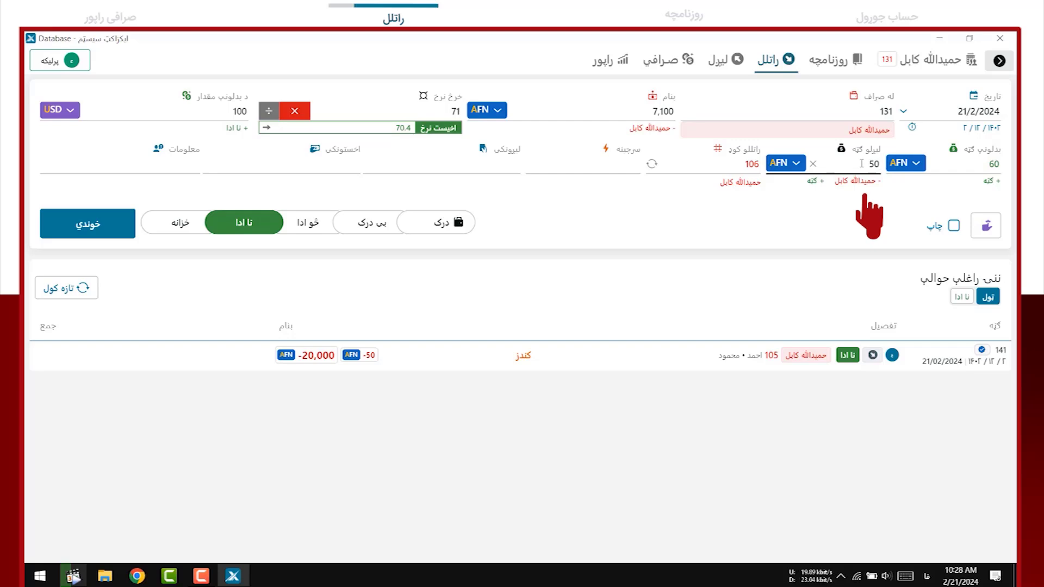
{"action": "left_click", "coordinate": [750, 166]}
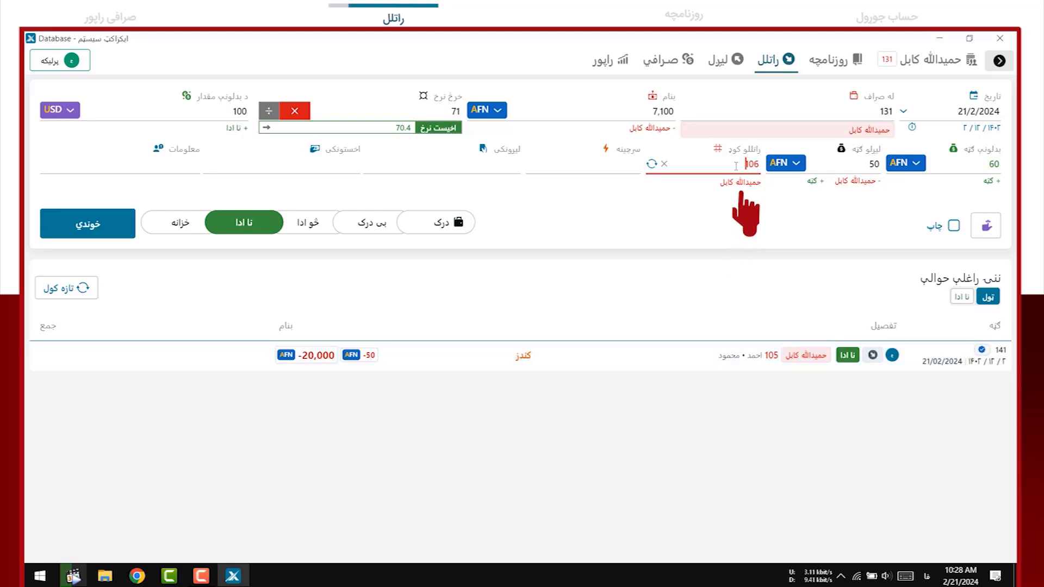
{"action": "left_click", "coordinate": [615, 166]}
{"action": "type", "text": "ک"}
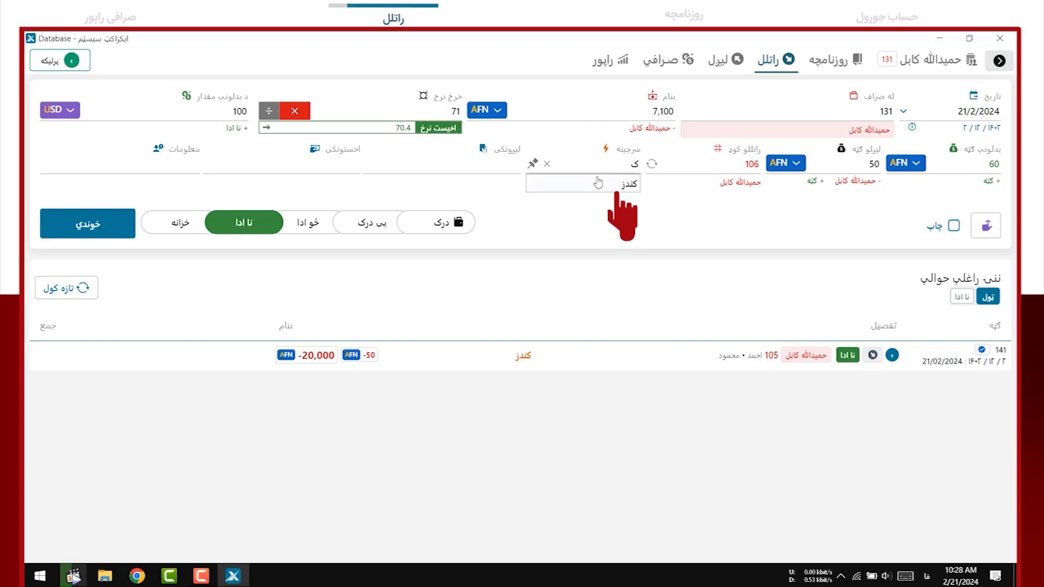
{"action": "left_click", "coordinate": [619, 186]}
{"action": "type", "text": "ولی"}
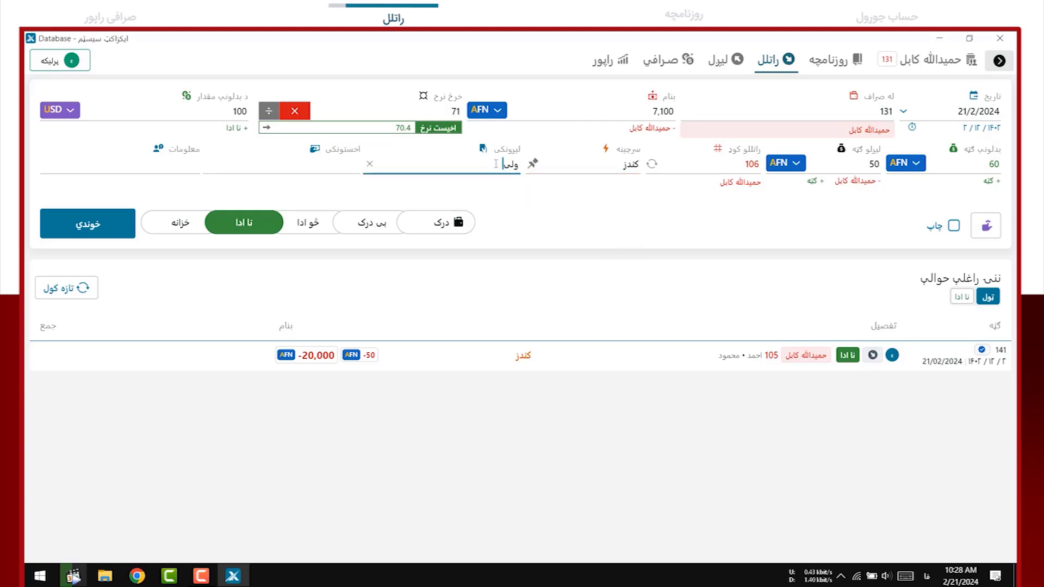
{"action": "left_click", "coordinate": [343, 165]}
{"action": "type", "text": "خان"}
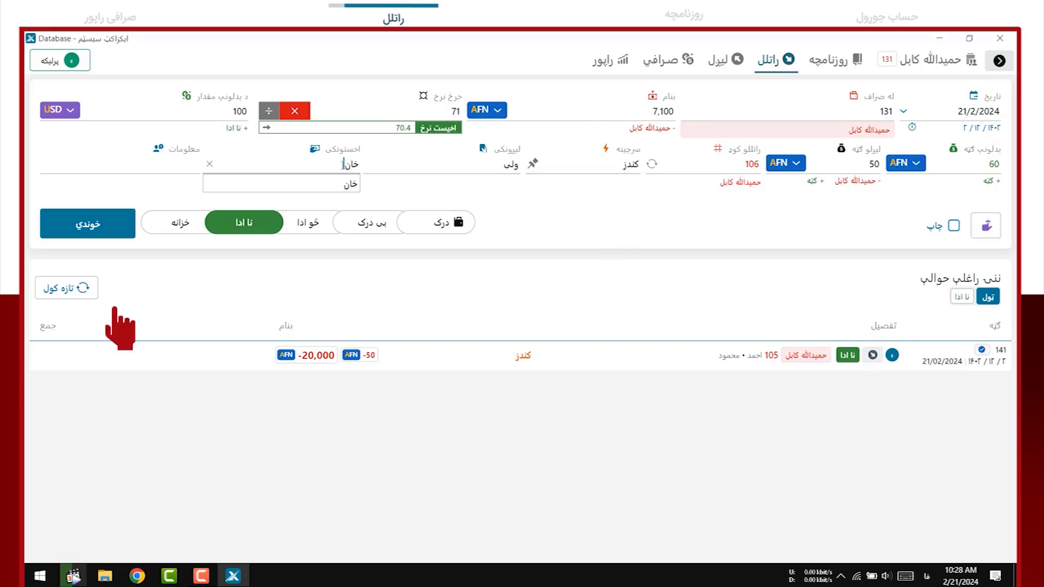
{"action": "left_click", "coordinate": [94, 225]}
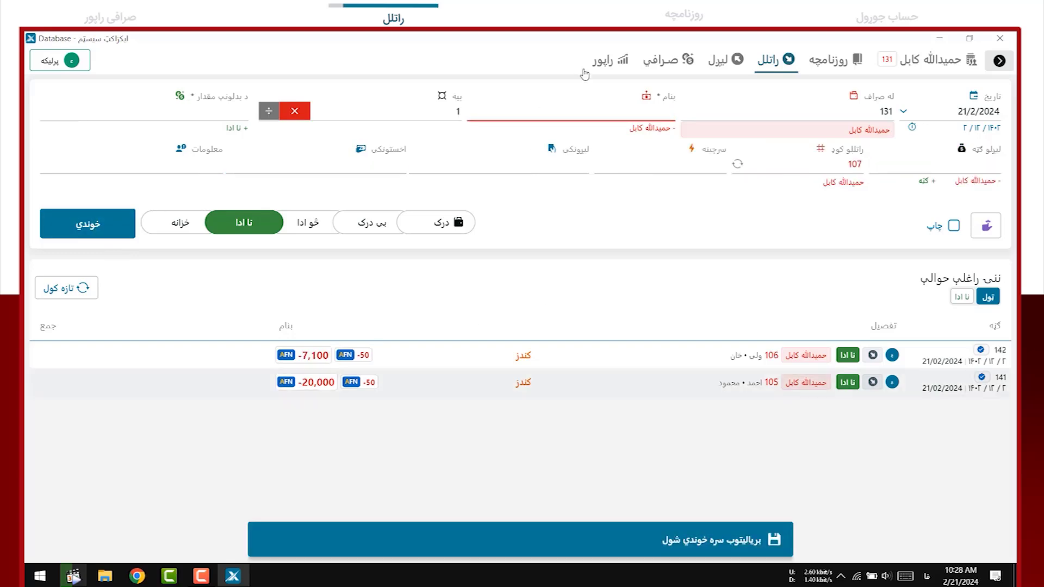
Show the راپور report with the 7,100 AFN transfer and 172,800 AFN balance
{"action": "left_click", "coordinate": [606, 64]}
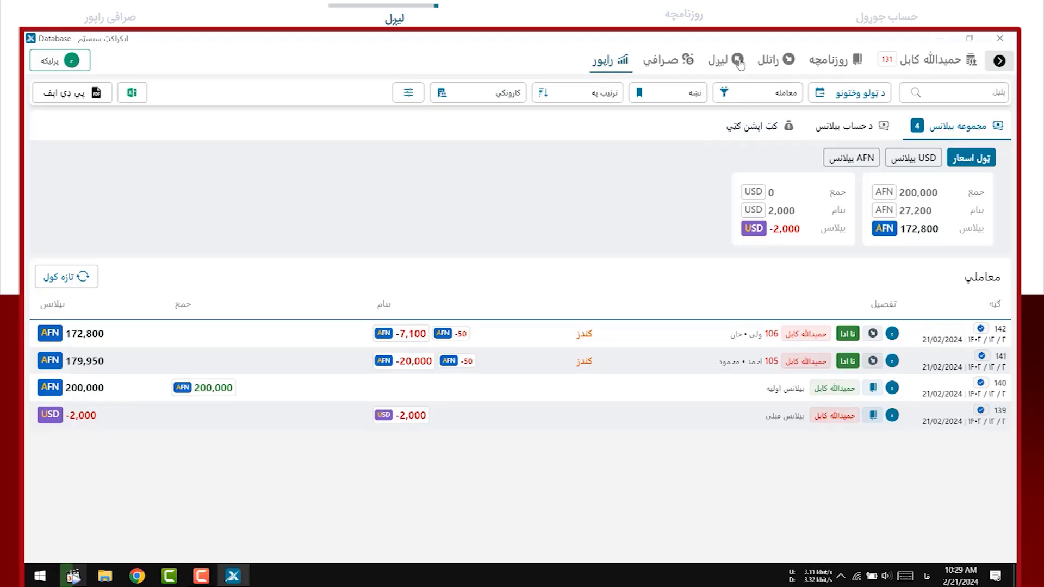
Enter a 30,000 AFN outgoing transfer with an 11 sending commission and a 100 AFN exchanger fee
{"action": "left_click", "coordinate": [738, 60]}
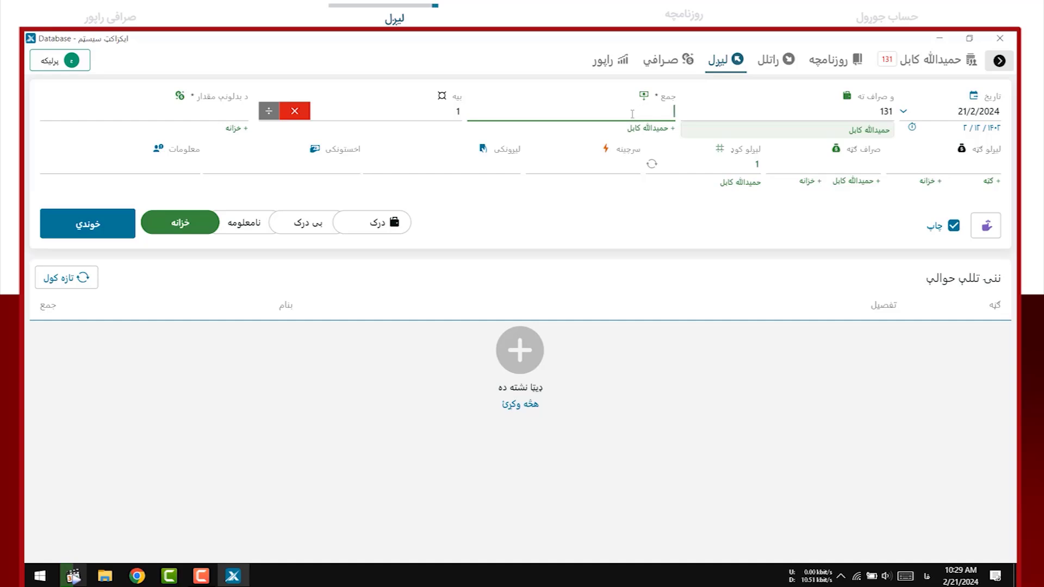
{"action": "type", "text": "300000"}
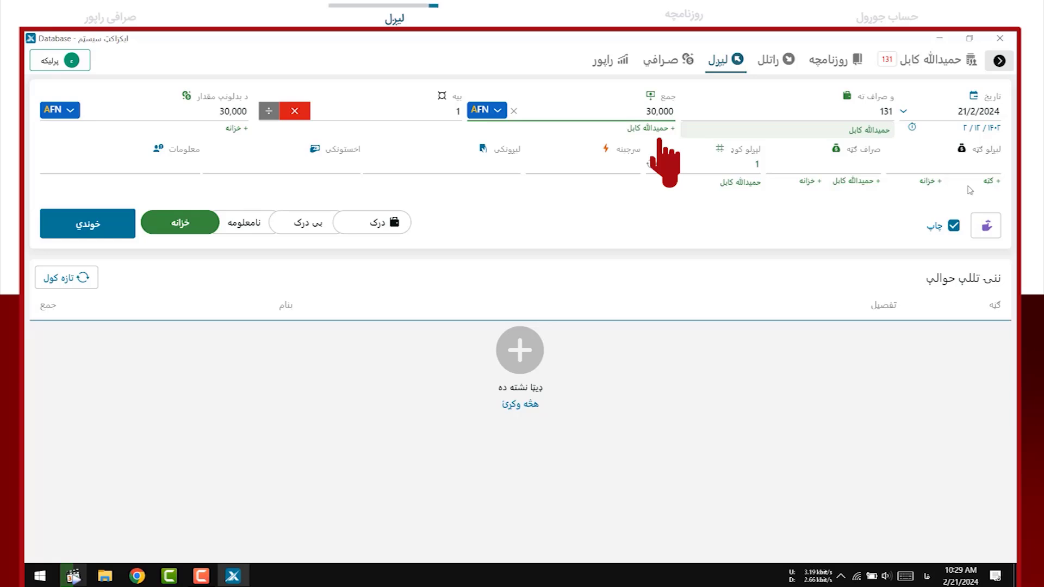
{"action": "left_click", "coordinate": [979, 162]}
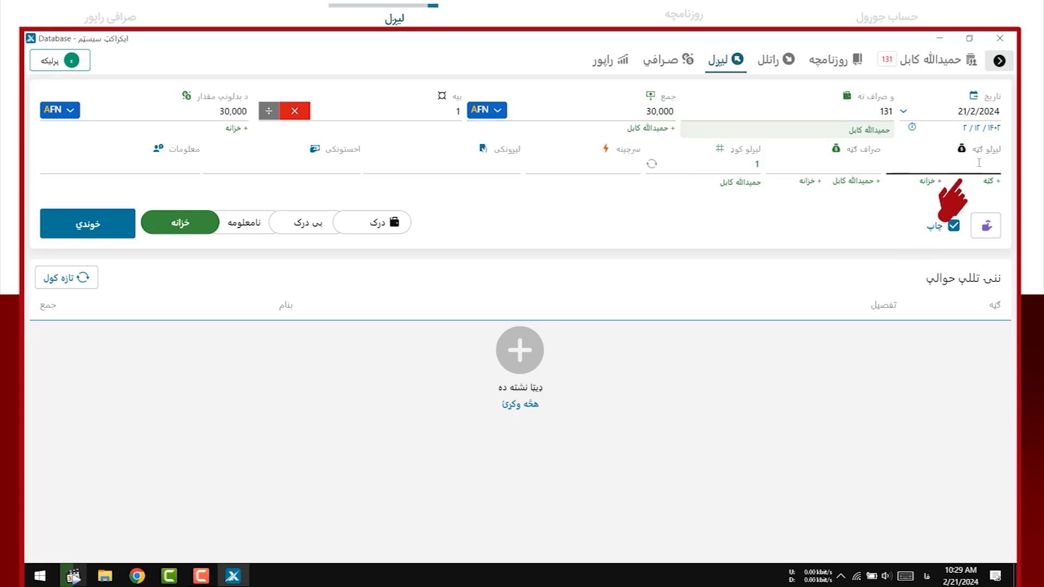
{"action": "type", "text": "11"}
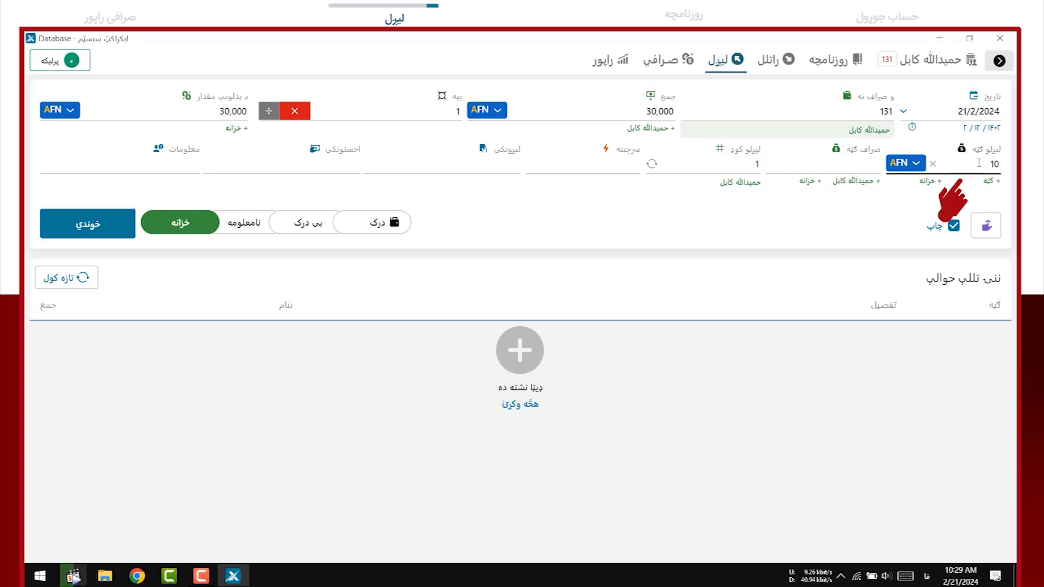
{"action": "key", "text": "Tab"}
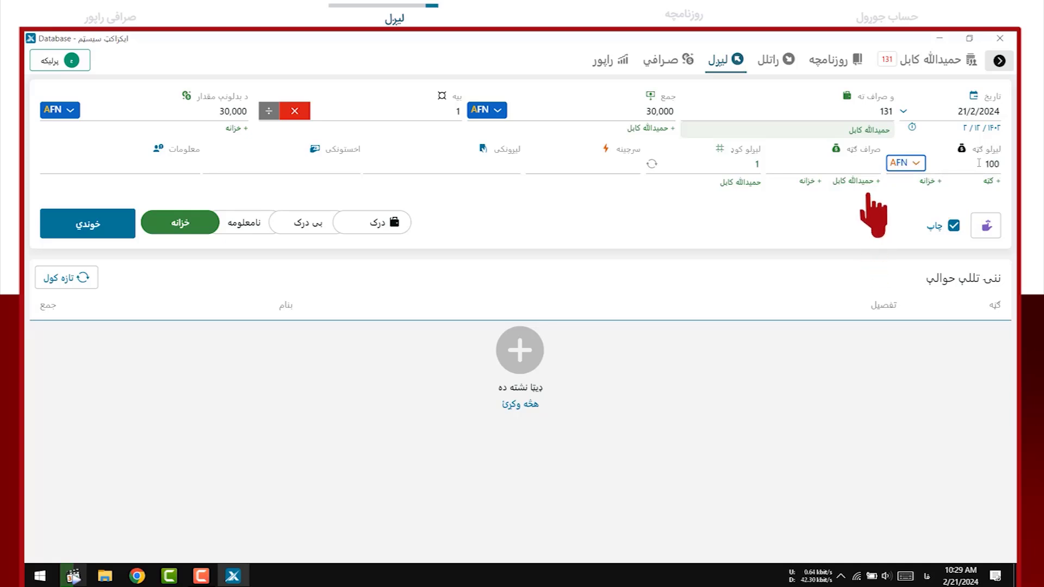
{"action": "type", "text": "10"}
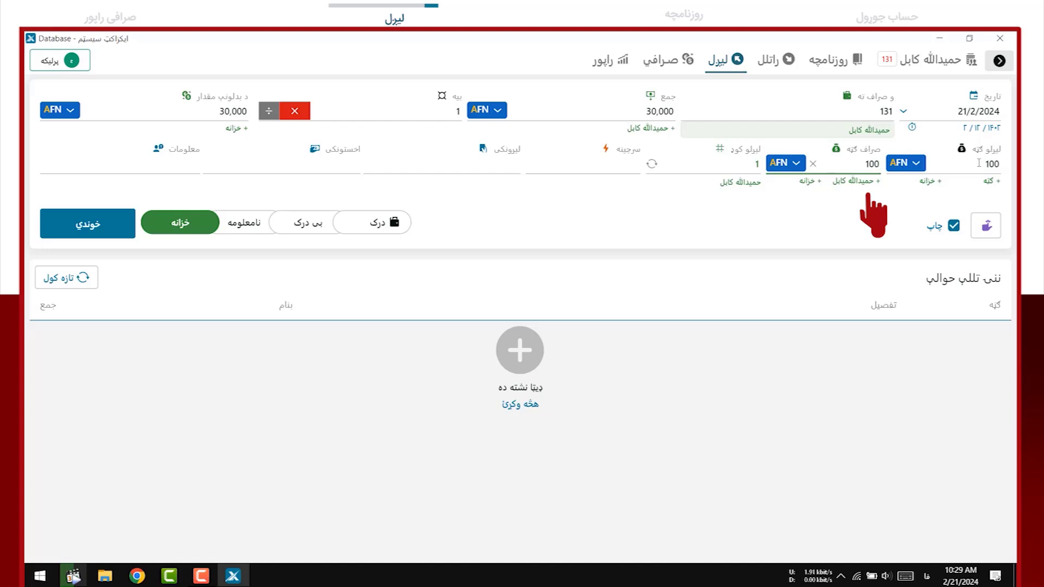
{"action": "type", "text": "0"}
Set transfer code 1 and source کندز, and fill in the sender's and receiver's names
{"action": "left_click", "coordinate": [743, 164]}
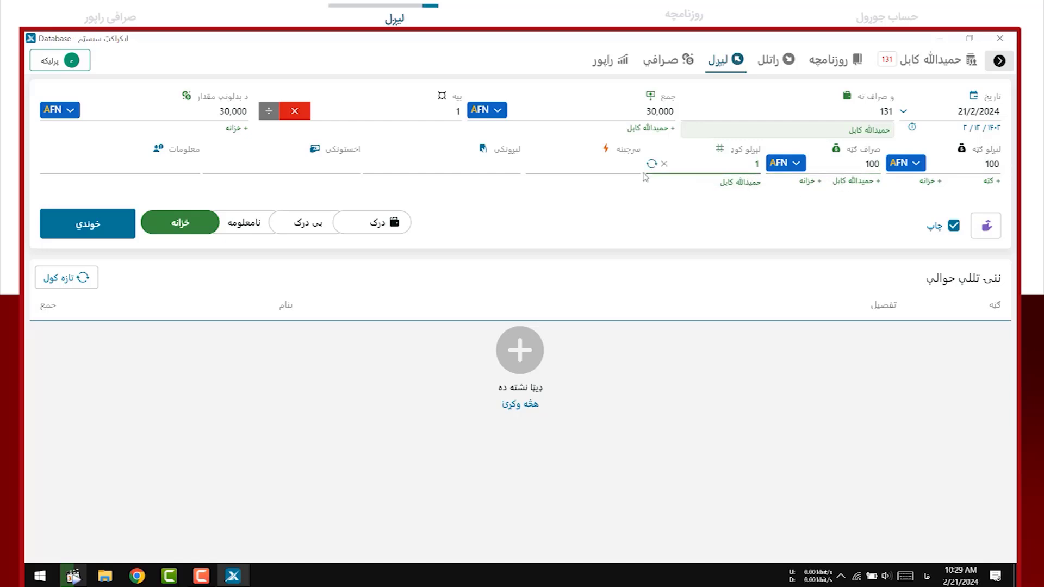
{"action": "type", "text": "1"}
{"action": "left_click", "coordinate": [623, 167]}
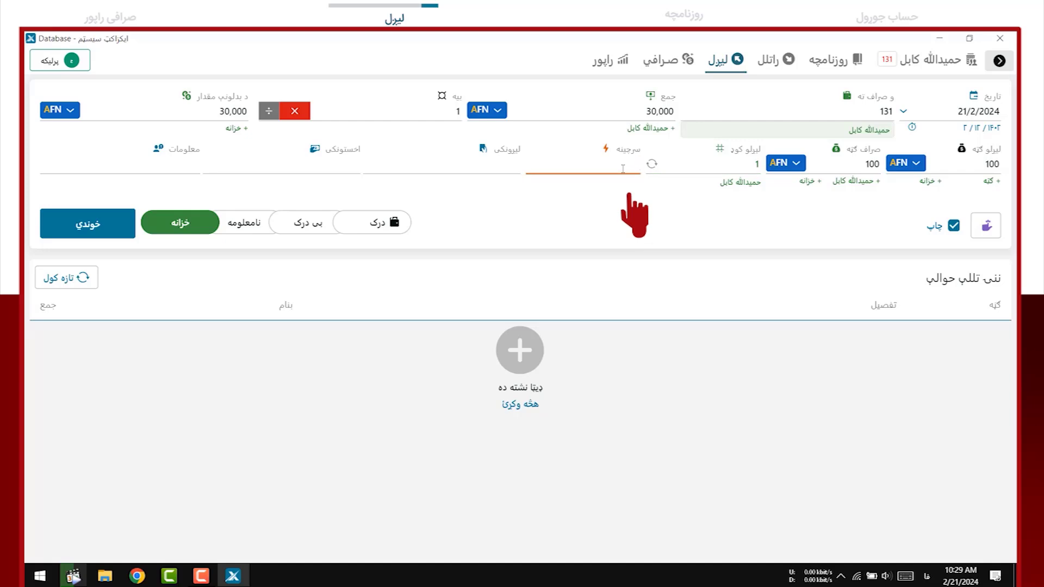
{"action": "type", "text": "ک"}
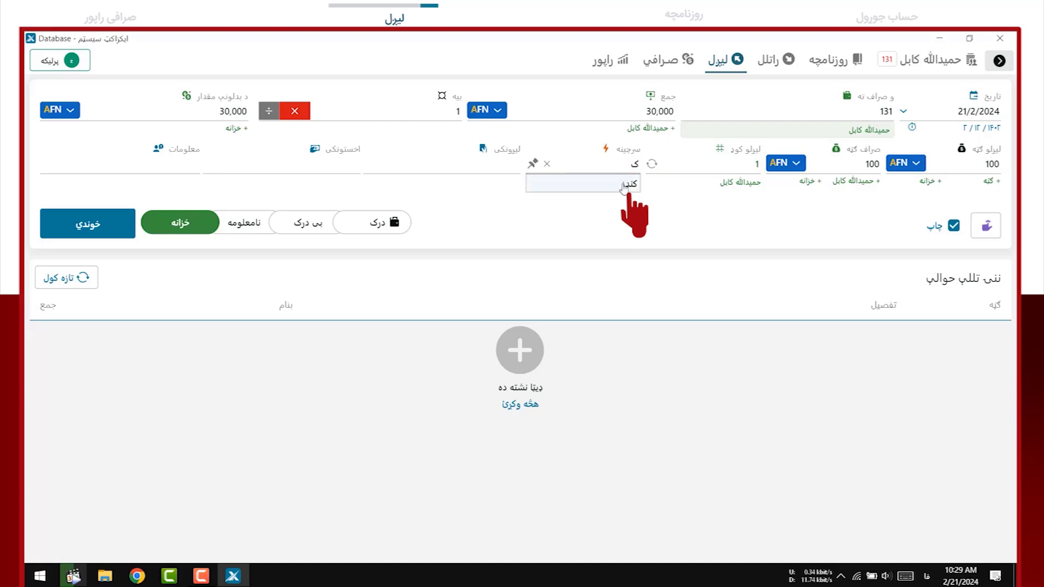
{"action": "left_click", "coordinate": [629, 185]}
{"action": "left_click", "coordinate": [489, 166]}
{"action": "type", "text": "واحد"}
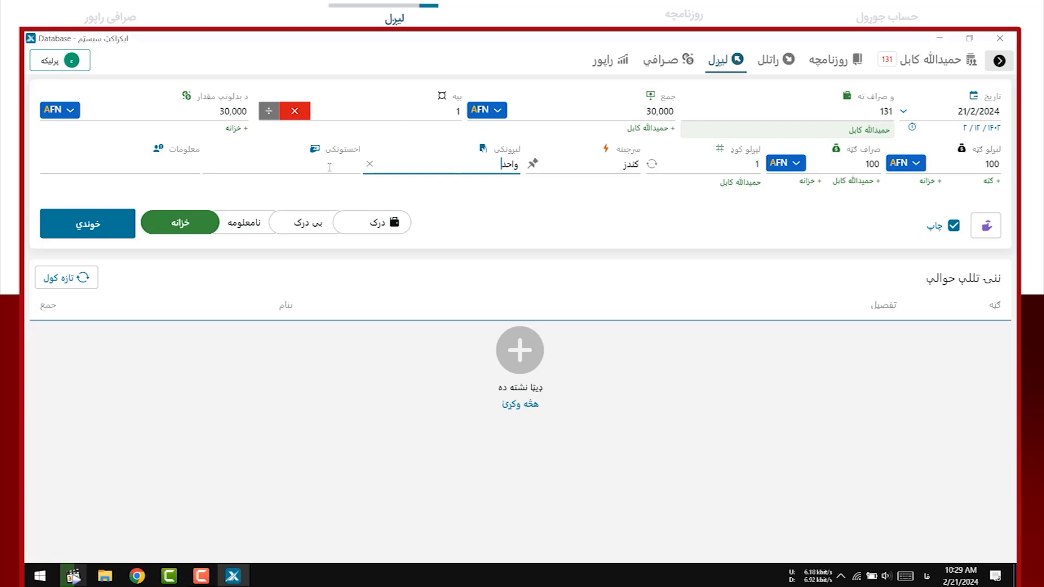
{"action": "left_click", "coordinate": [329, 167]}
{"action": "type", "text": "اسد"}
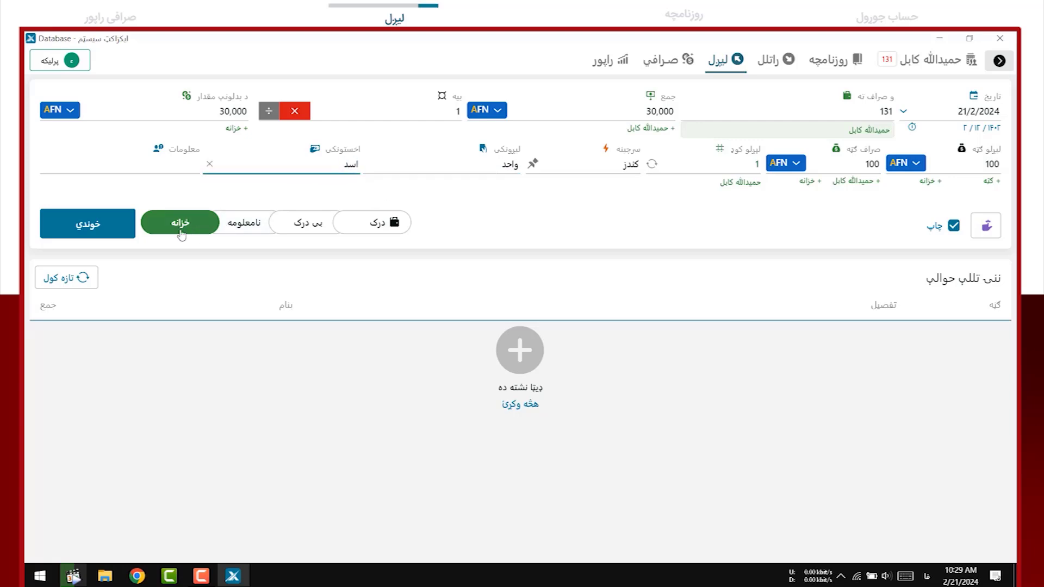
{"action": "left_click", "coordinate": [181, 234]}
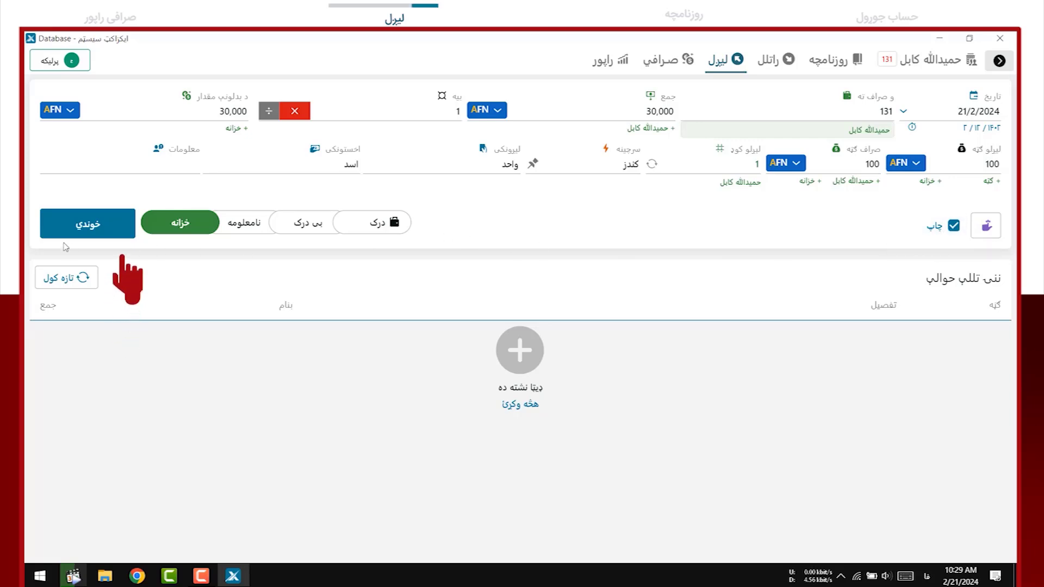
Save the 30,000 AFN transfer as entry 143, check the report, then return to the transfer form
{"action": "left_click", "coordinate": [99, 233]}
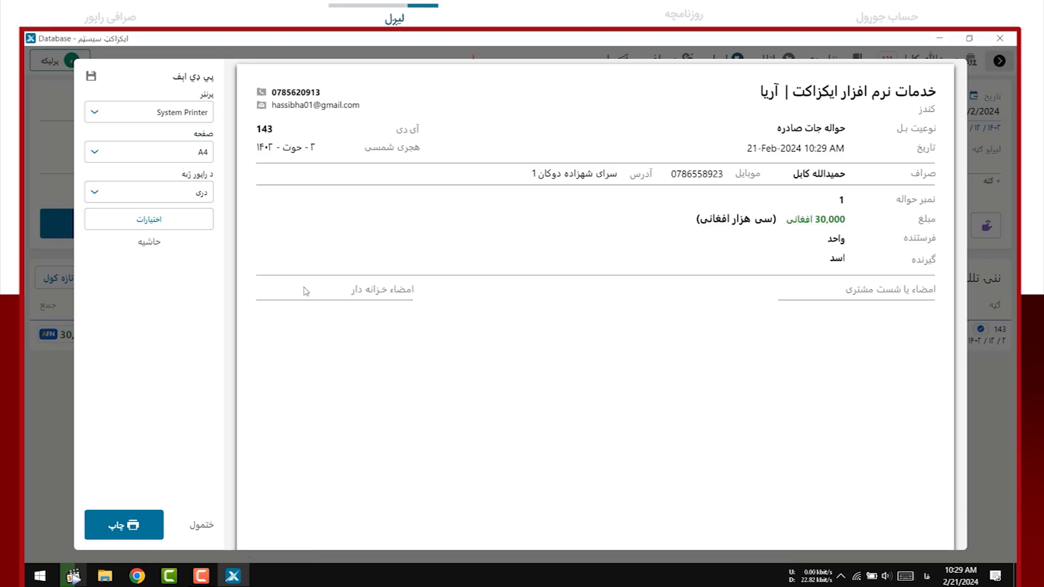
{"action": "key", "text": "Escape"}
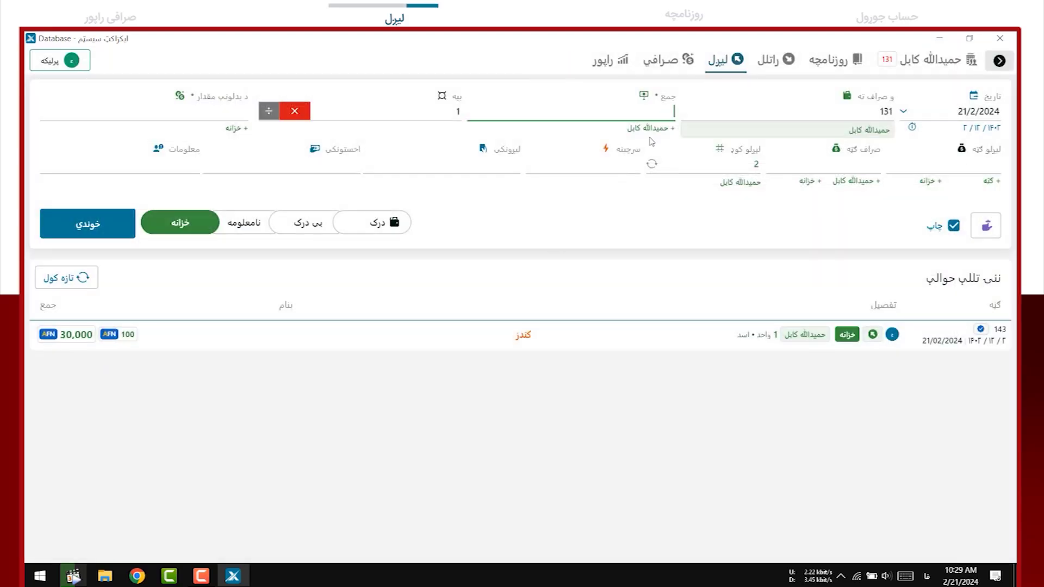
{"action": "left_click", "coordinate": [628, 63]}
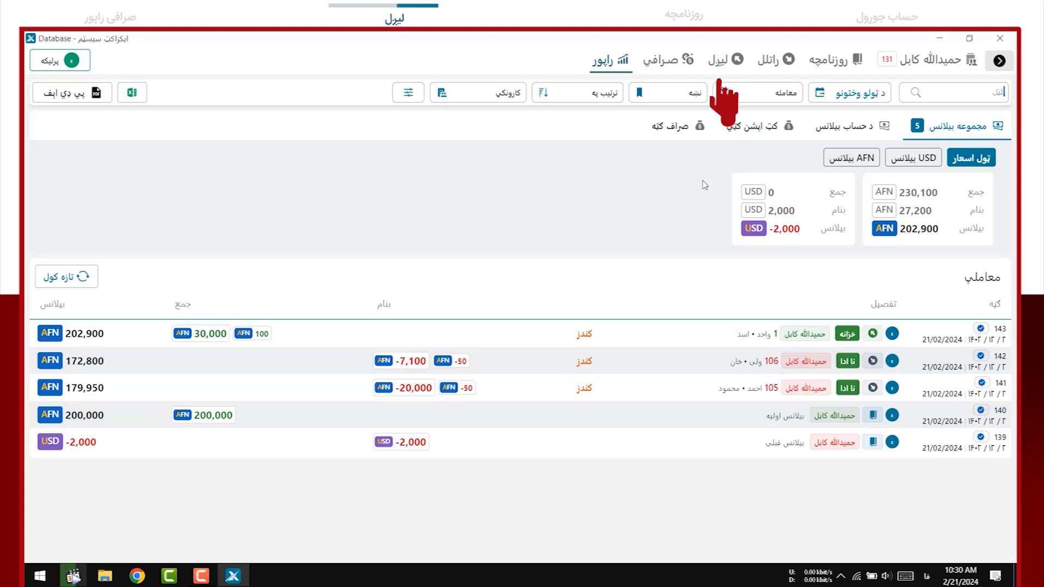
{"action": "left_click", "coordinate": [722, 59]}
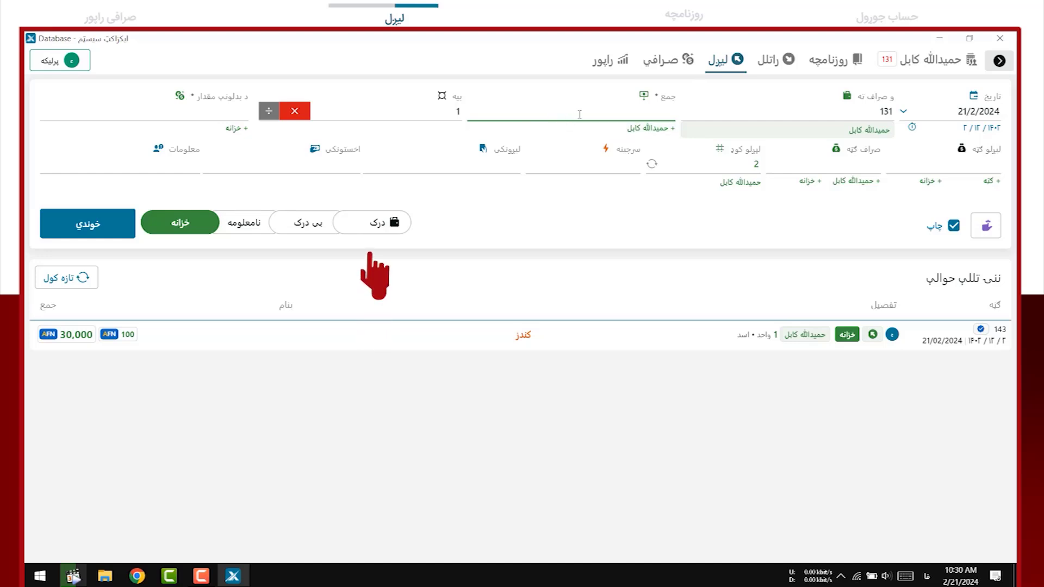
Charge the customer account and convert 40,000 AFN to a USD total at rate 71
{"action": "left_click", "coordinate": [398, 225]}
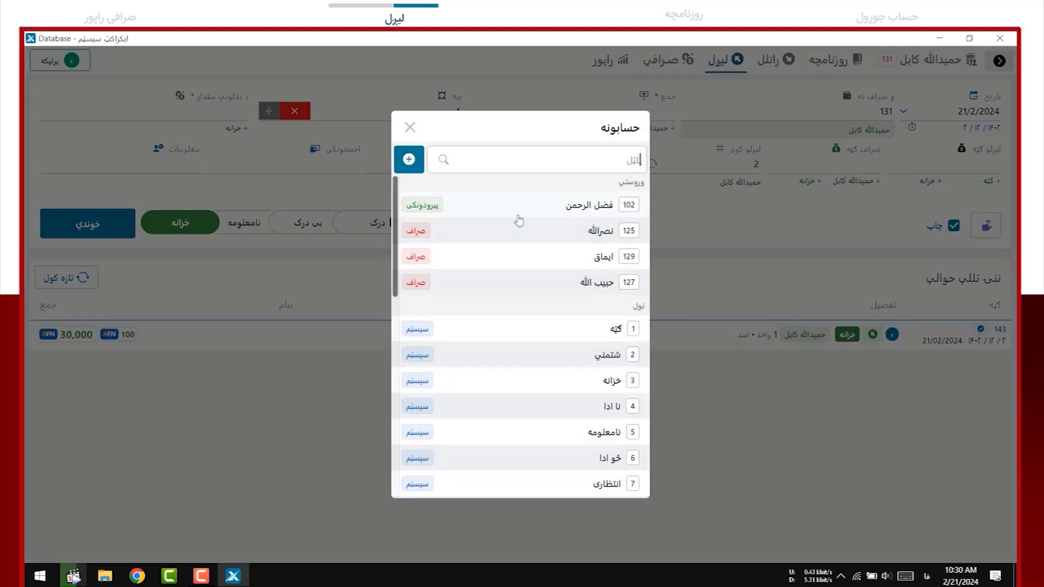
{"action": "left_click", "coordinate": [551, 216]}
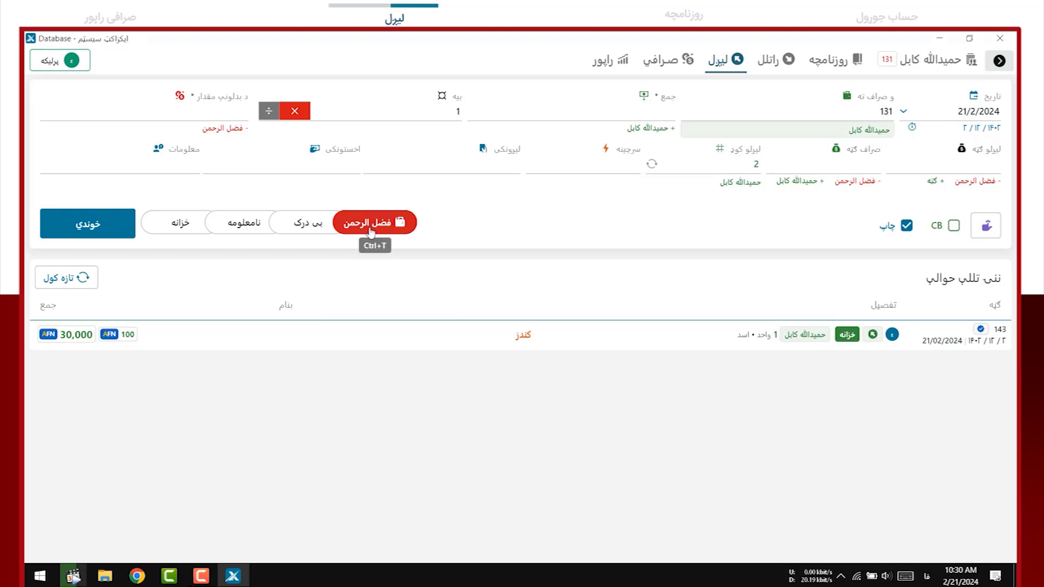
{"action": "left_click", "coordinate": [219, 112]}
{"action": "type", "text": "40,0"}
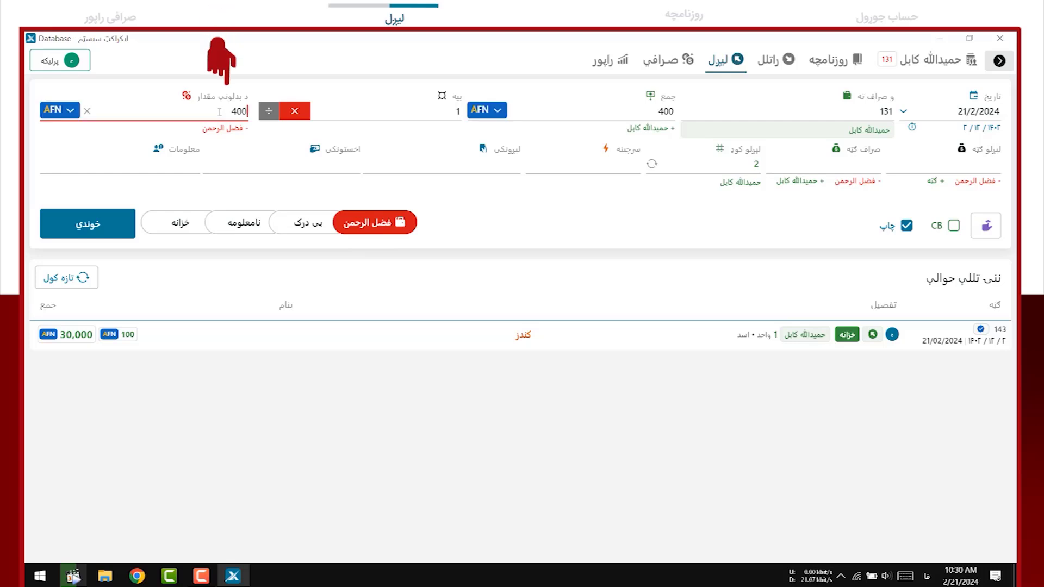
{"action": "type", "text": "00"}
{"action": "left_click", "coordinate": [486, 110]}
{"action": "left_click", "coordinate": [485, 141]}
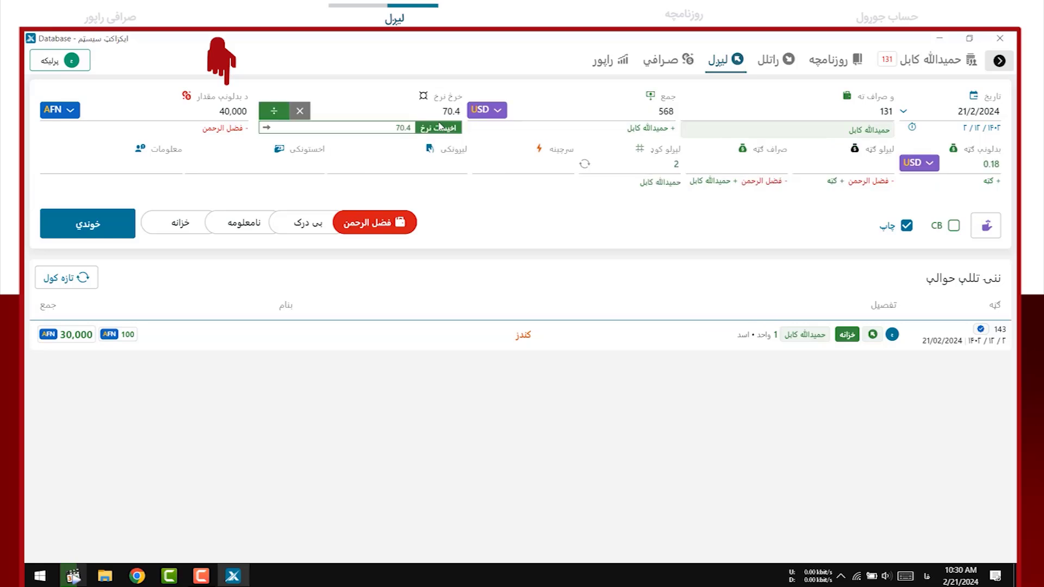
{"action": "left_click", "coordinate": [449, 112]}
{"action": "left_click_drag", "start_coordinate": [449, 112], "coordinate": [461, 112]}
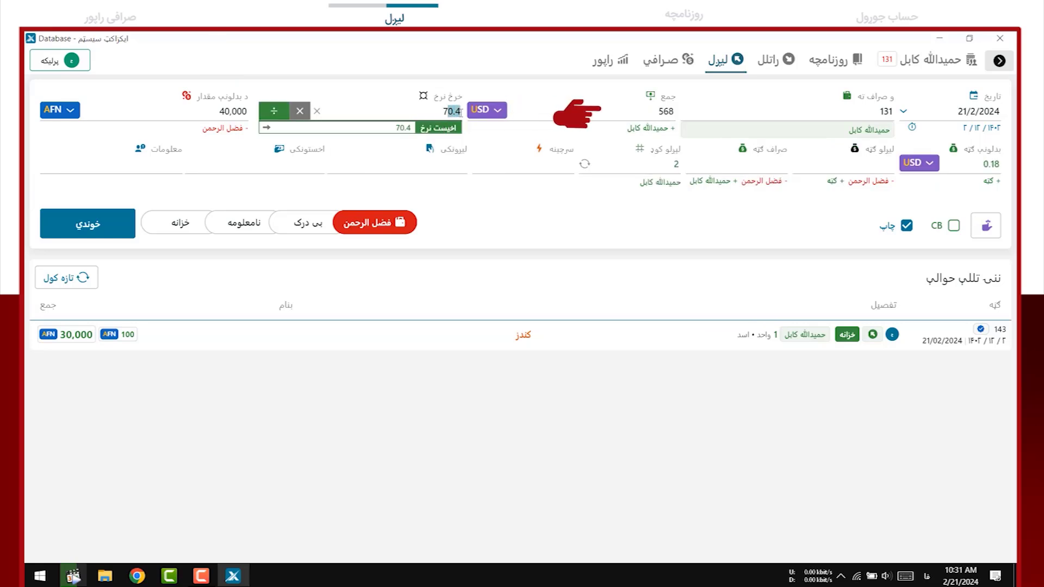
{"action": "type", "text": "1"}
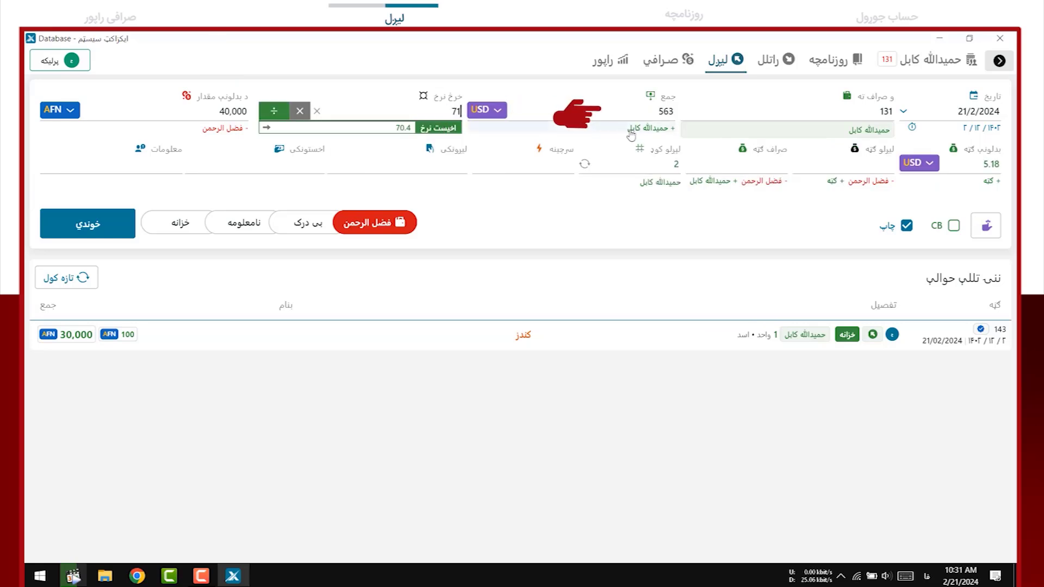
{"action": "key", "text": "Tab"}
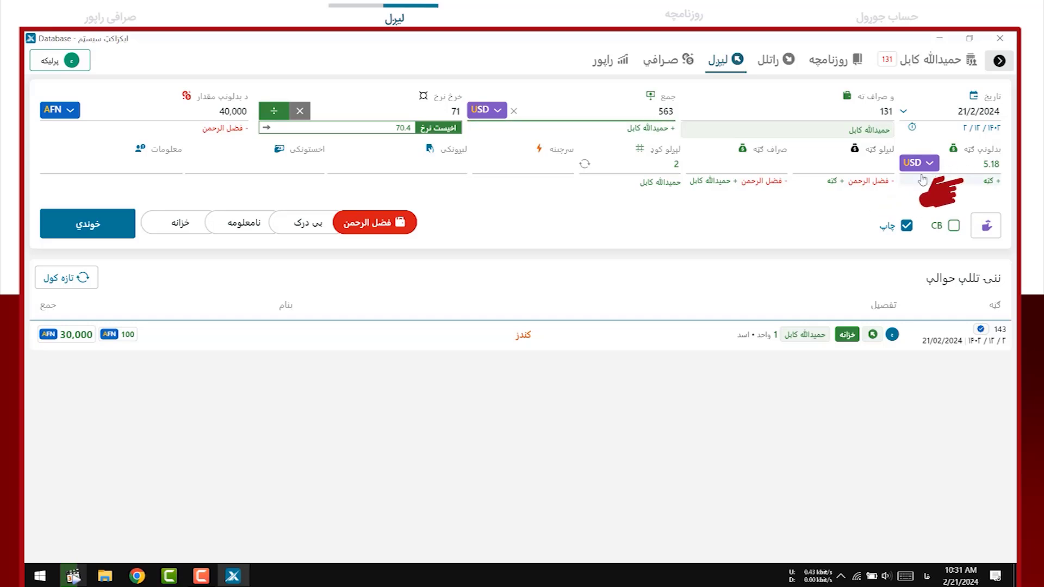
Enter transfer and exchanger fees of 1, source کندهار, and sender and receiver names, then save
{"action": "left_click", "coordinate": [866, 169]}
{"action": "type", "text": "1"}
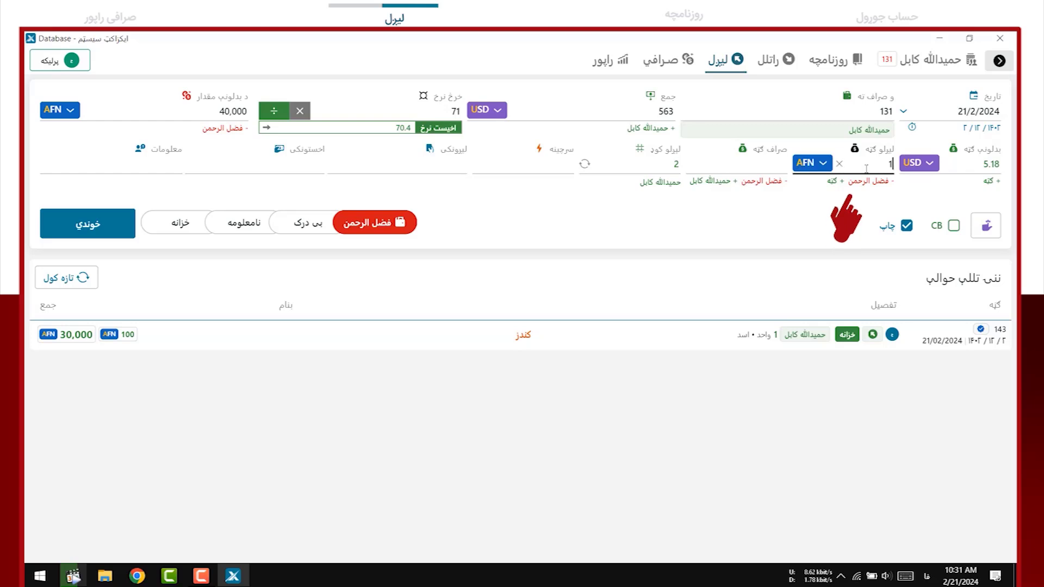
{"action": "key", "text": "Tab"}
{"action": "type", "text": "1"}
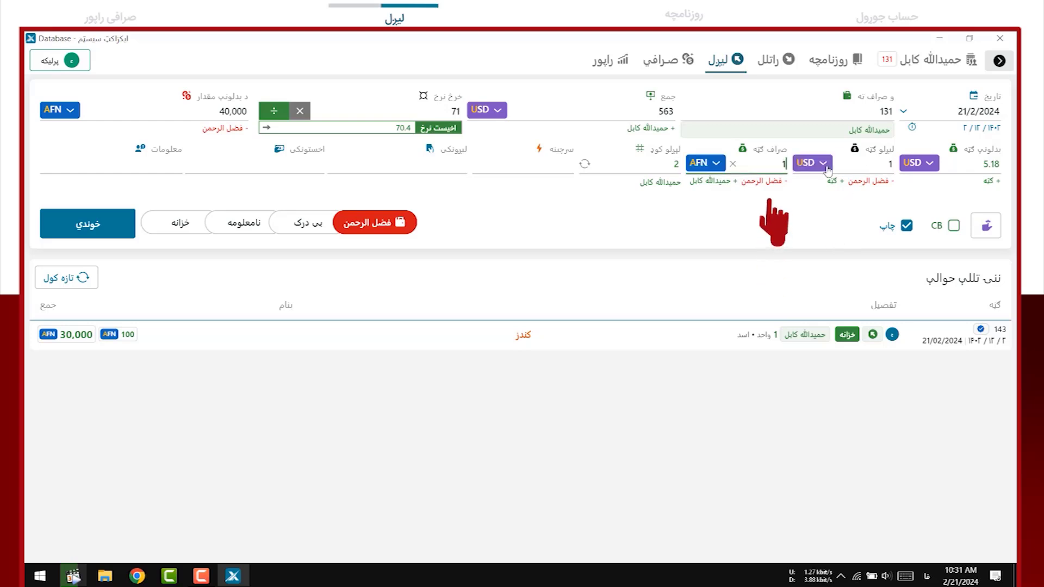
{"action": "key", "text": "Tab"}
{"action": "key", "text": "Tab"}
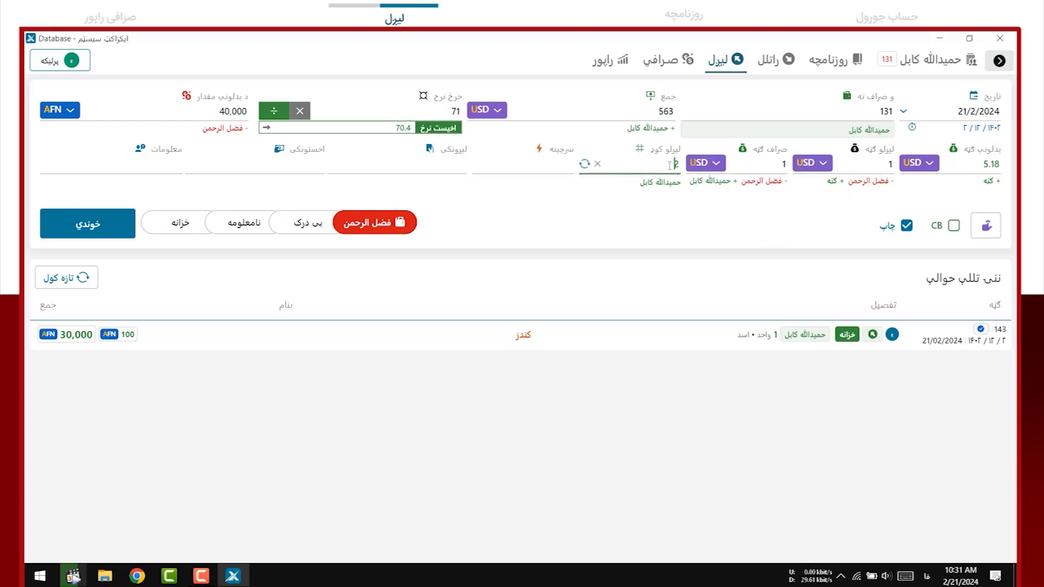
{"action": "key", "text": "Tab"}
{"action": "type", "text": "کندهار"}
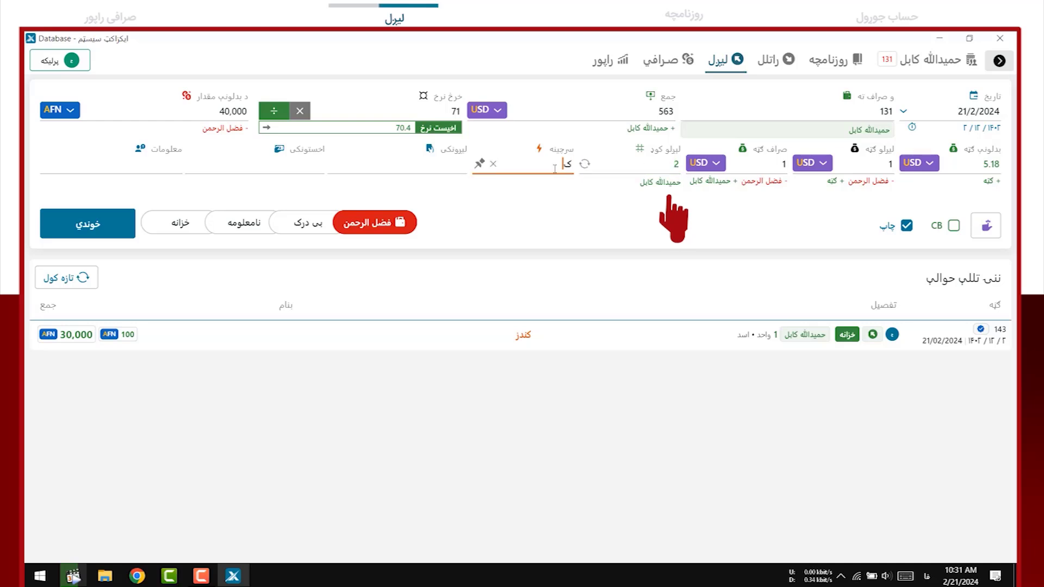
{"action": "key", "text": "Tab"}
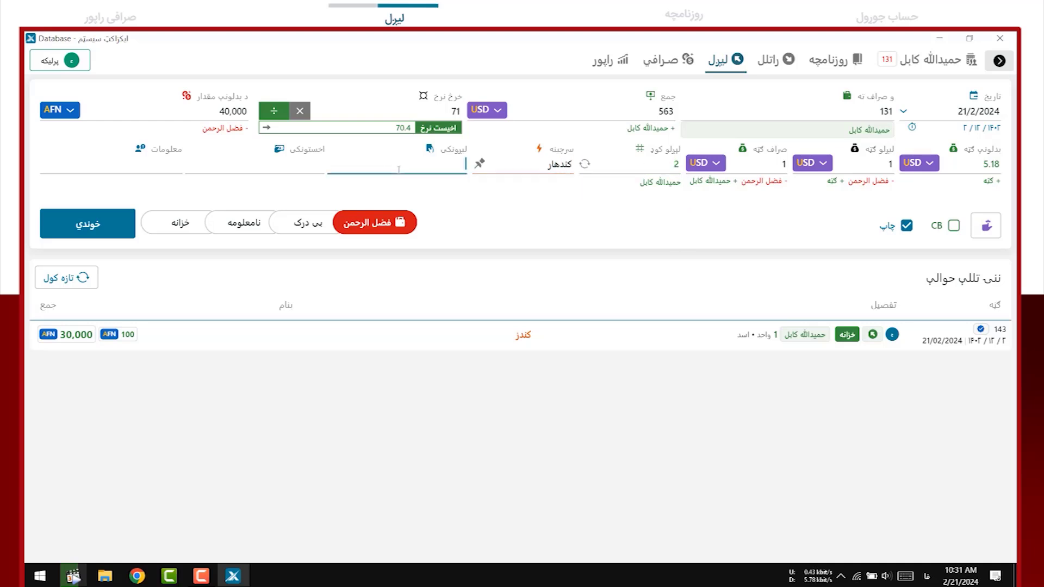
{"action": "type", "text": "احمد"}
{"action": "key", "text": "Tab"}
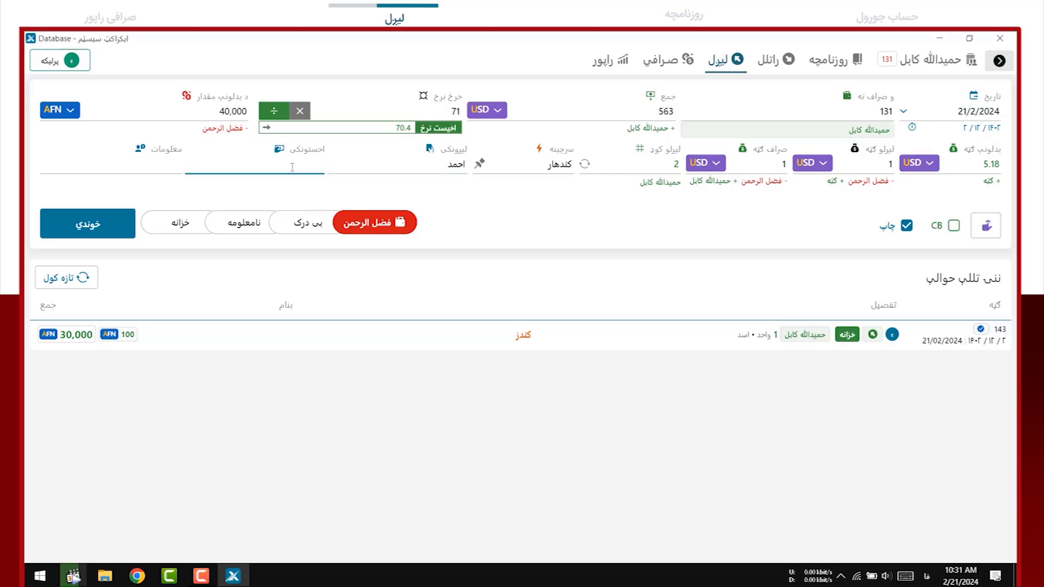
{"action": "type", "text": "زاهد"}
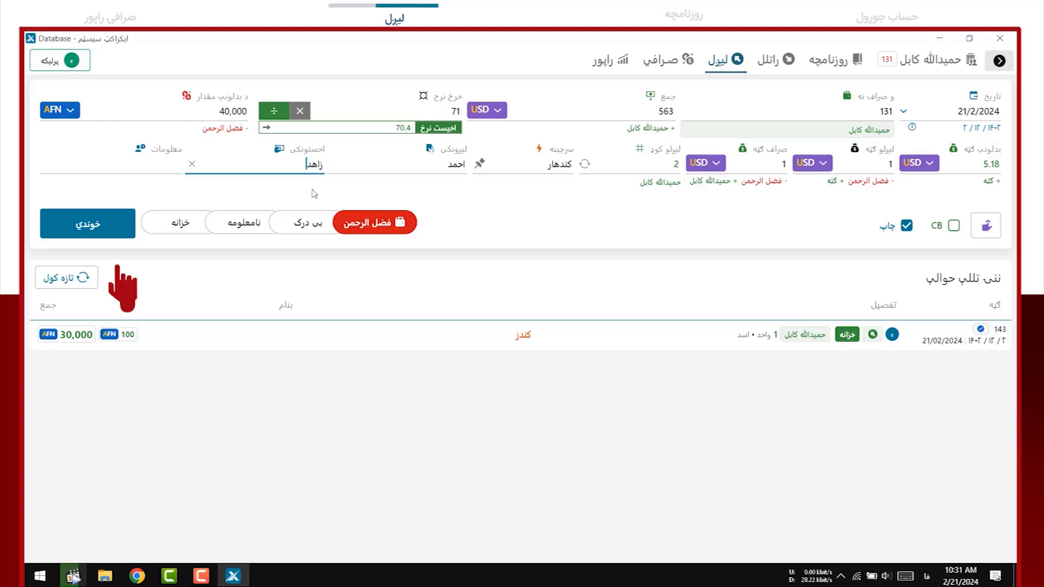
{"action": "left_click", "coordinate": [112, 233]}
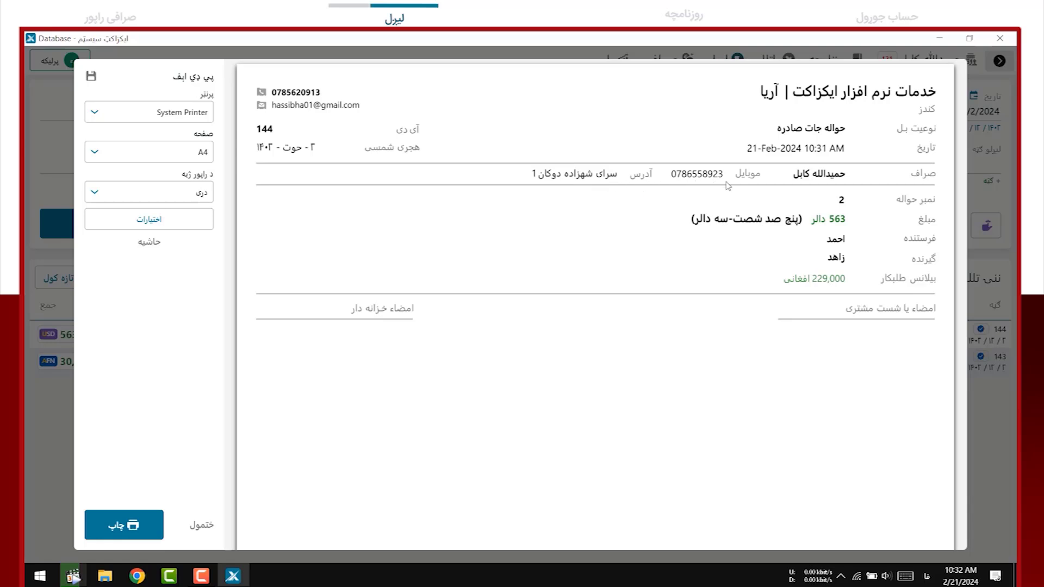
Close the receipt and view the report showing entry 144 and a -1,436 USD balance
{"action": "left_click", "coordinate": [64, 387]}
{"action": "left_click", "coordinate": [602, 65]}
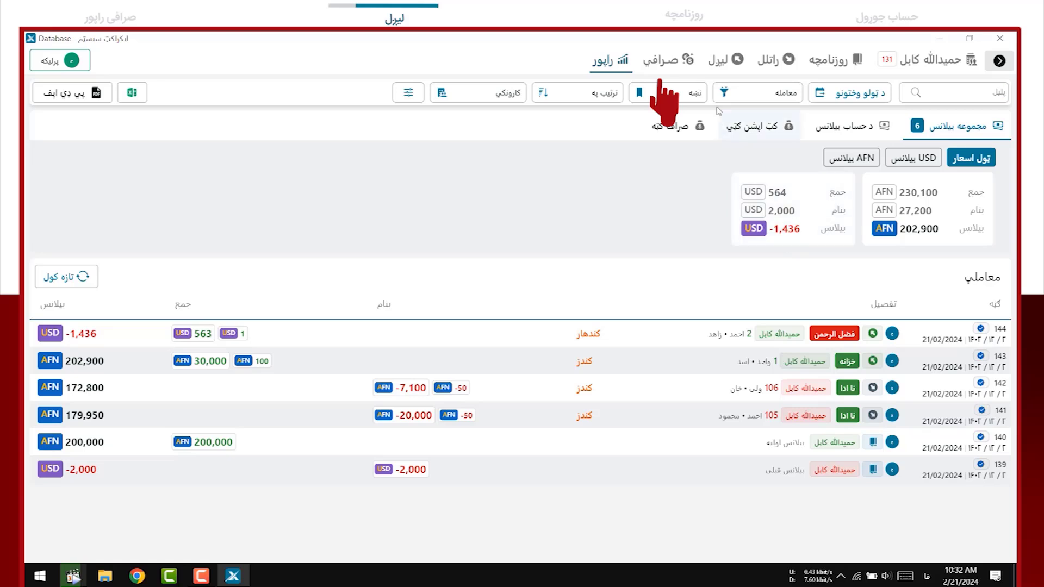
In the صرافي form, set up an exchange of 1,436 USD at rate 71 against 101,956 AFN
{"action": "left_click", "coordinate": [674, 68]}
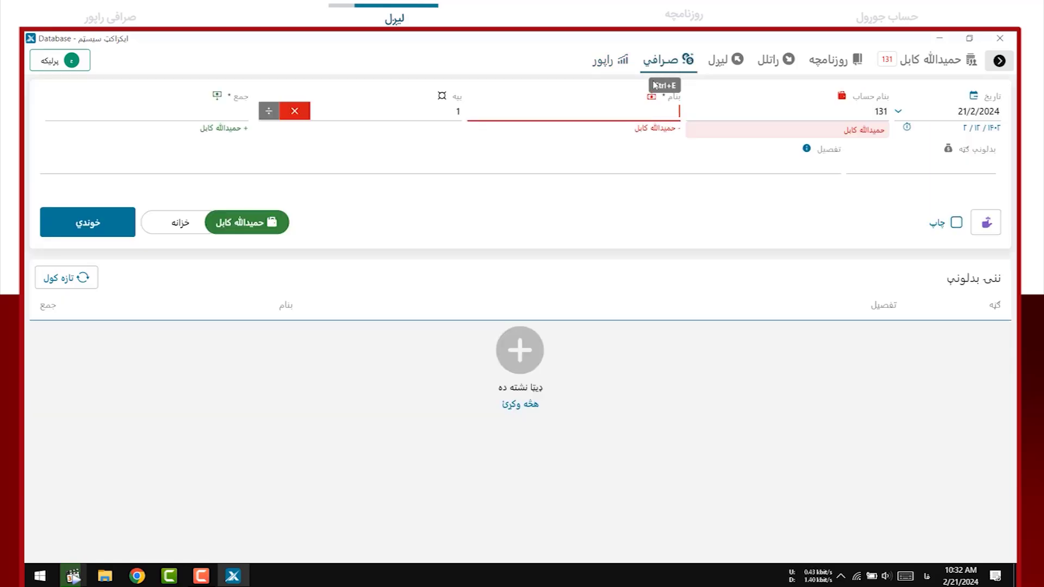
{"action": "left_click", "coordinate": [230, 114]}
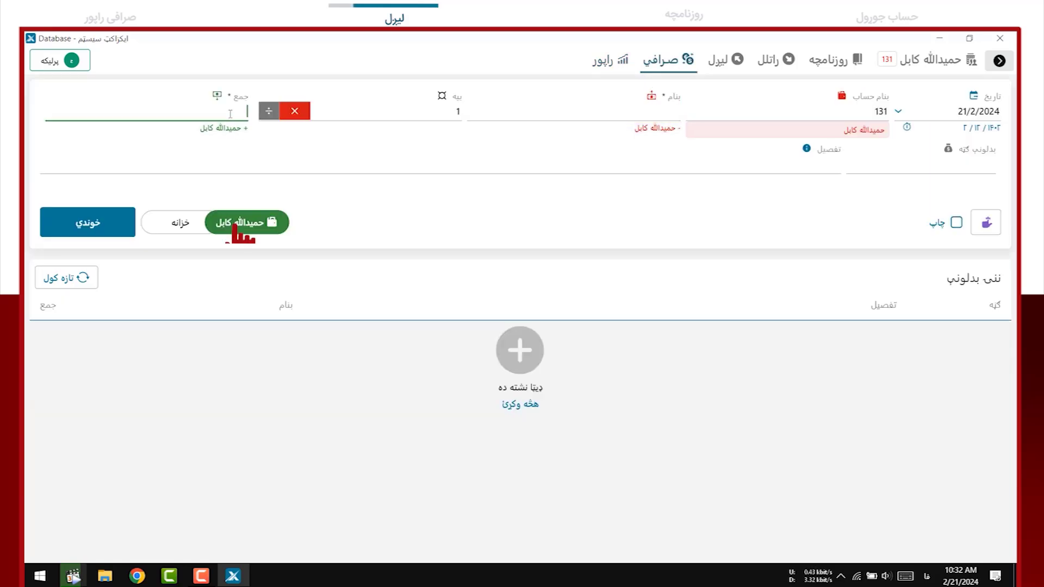
{"action": "type", "text": "1436"}
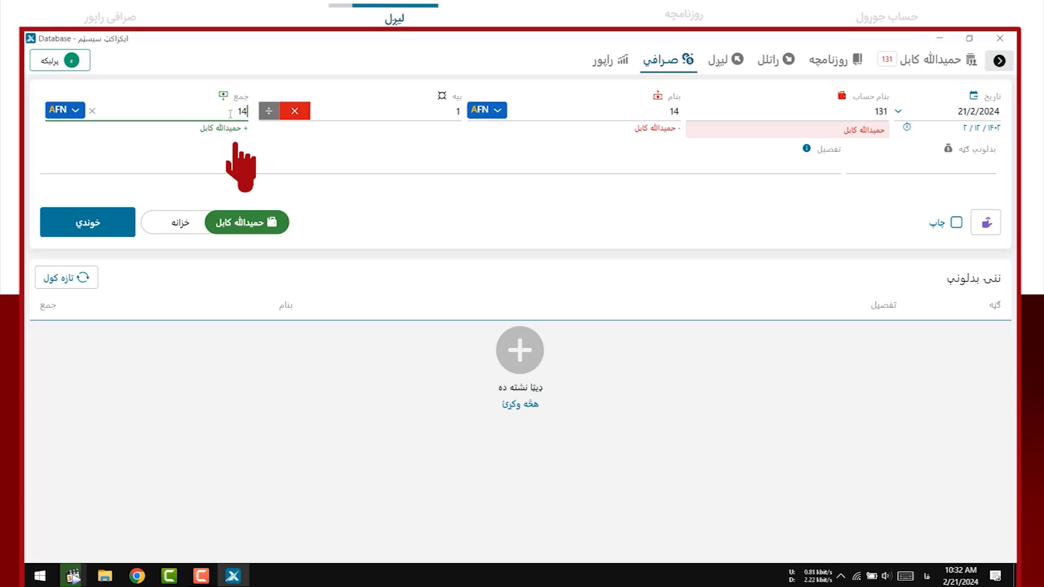
{"action": "left_click", "coordinate": [71, 113]}
{"action": "left_click", "coordinate": [61, 136]}
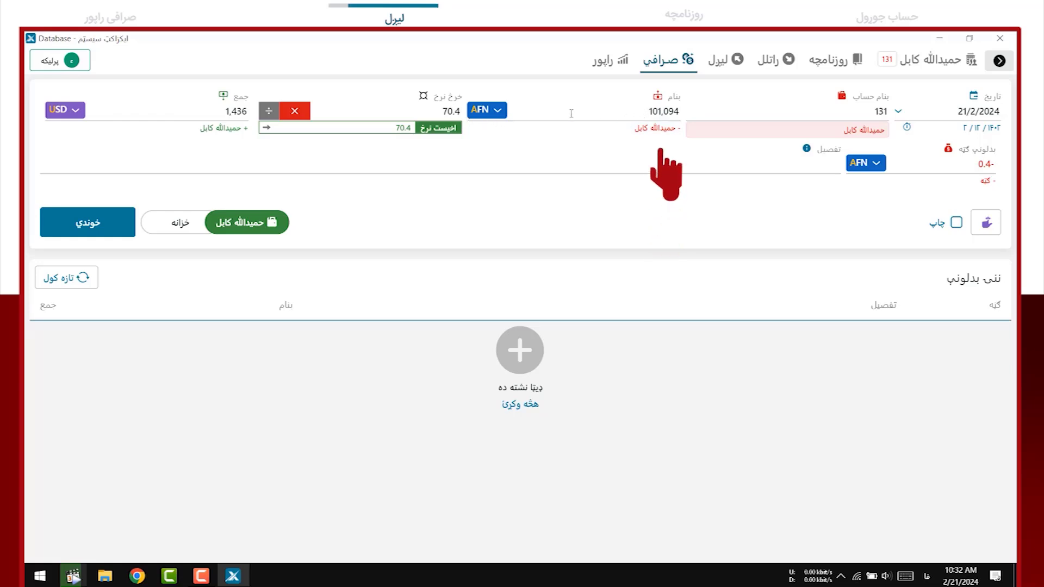
{"action": "left_click", "coordinate": [447, 112]}
{"action": "left_click_drag", "start_coordinate": [447, 114], "coordinate": [462, 115]}
{"action": "type", "text": "1"}
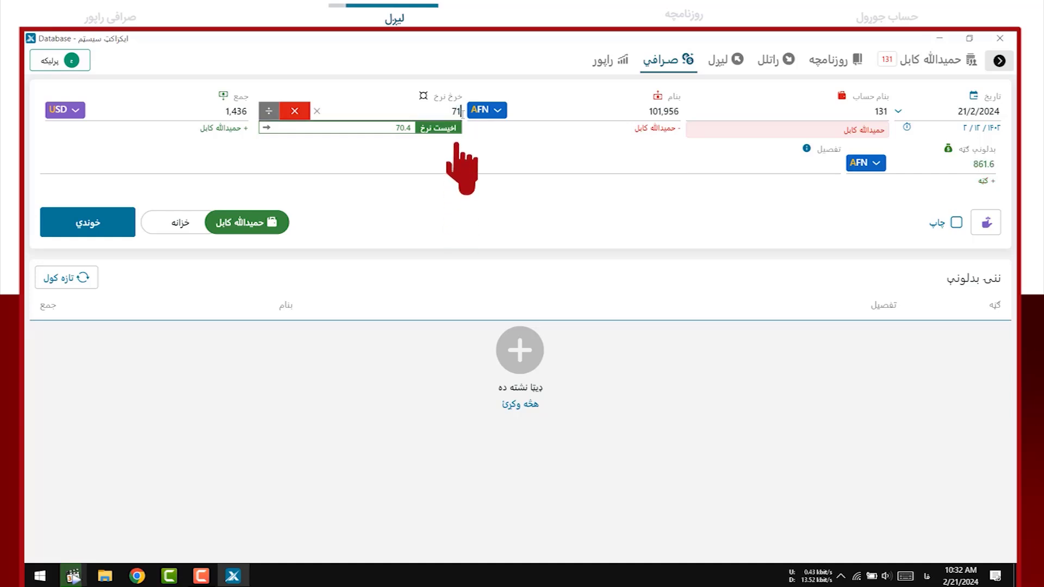
{"action": "left_click", "coordinate": [617, 114]}
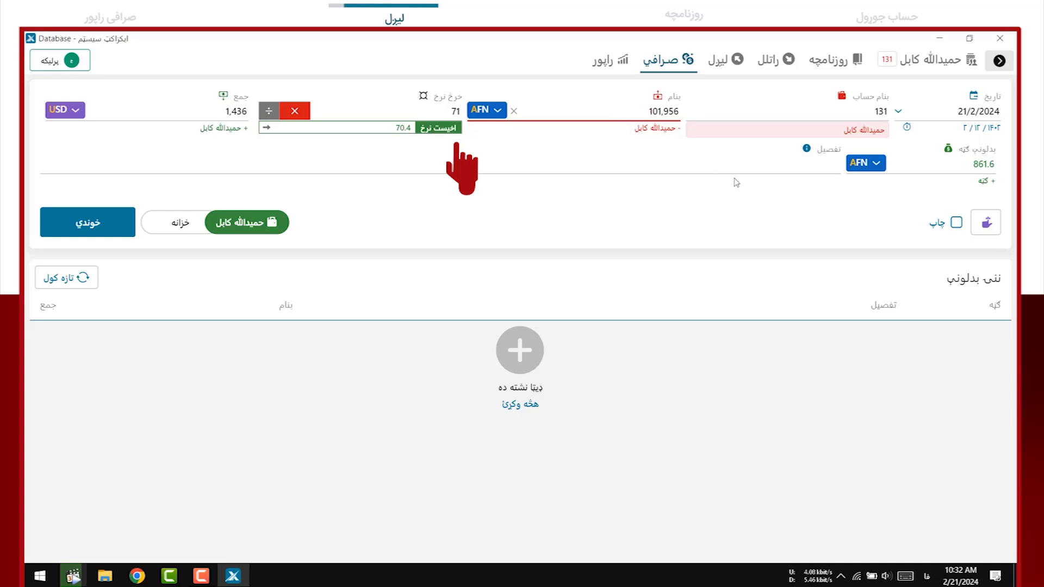
Write the exchange description, replace the wrong account holder's name in it, and save it
{"action": "left_click", "coordinate": [756, 170]}
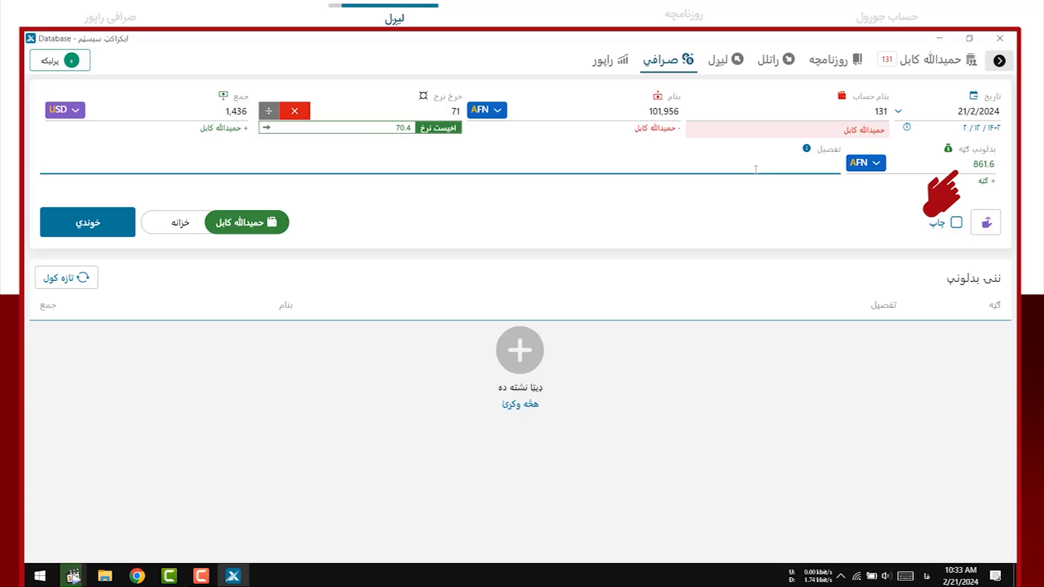
{"action": "type", "text": "تبادله در حساب ایماق"}
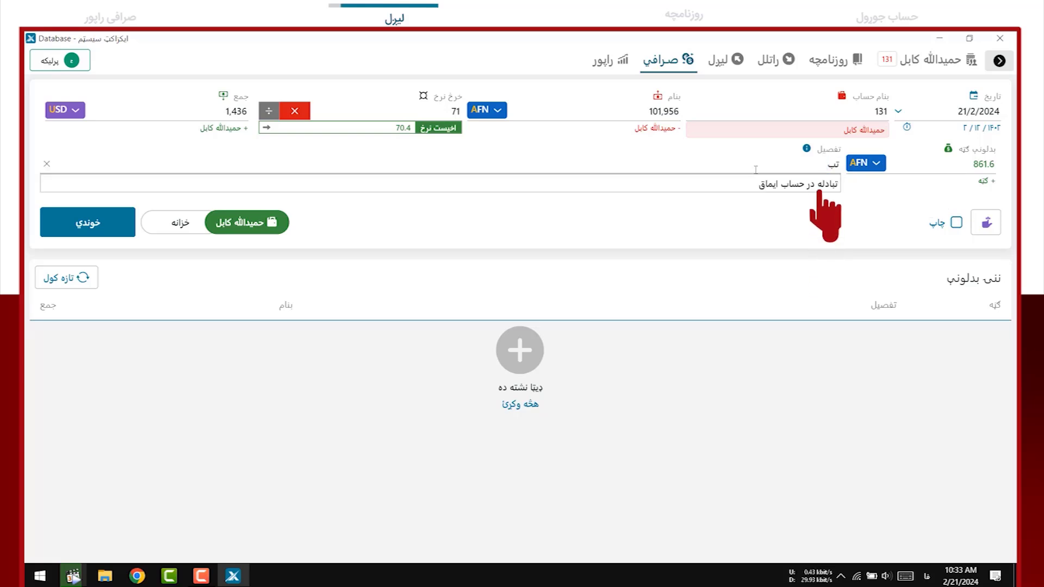
{"action": "key", "text": "Down"}
{"action": "key", "text": "Return"}
{"action": "left_click_drag", "start_coordinate": [756, 167], "coordinate": [782, 164]}
{"action": "key", "text": "BackSpace"}
{"action": "type", "text": "حمیدالله"}
{"action": "left_click", "coordinate": [99, 231]}
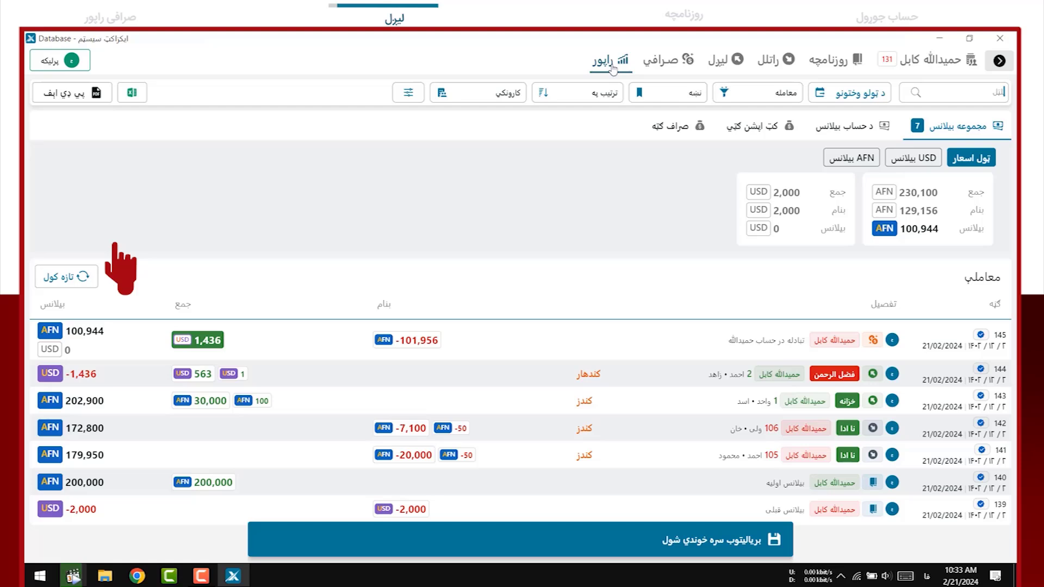
Filter the exchanger accounts and open account 131's transaction report
{"action": "left_click", "coordinate": [610, 63]}
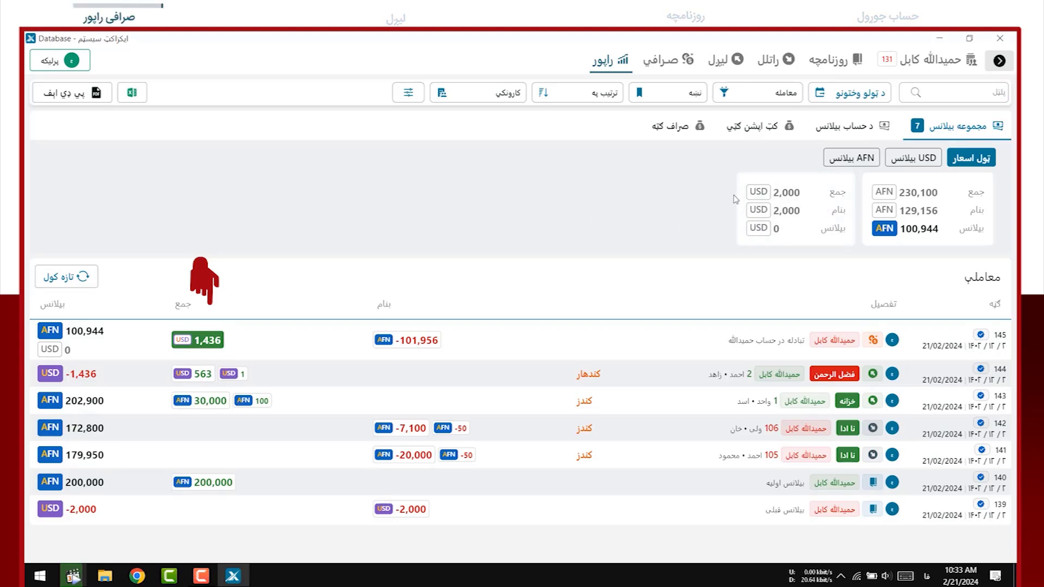
{"action": "left_click", "coordinate": [671, 61]}
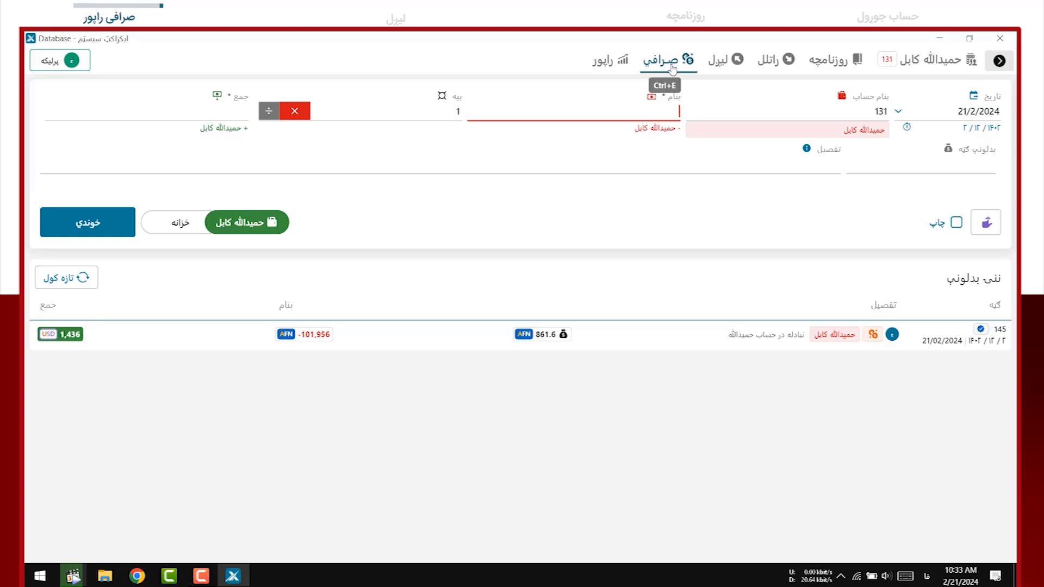
{"action": "left_click", "coordinate": [997, 61]}
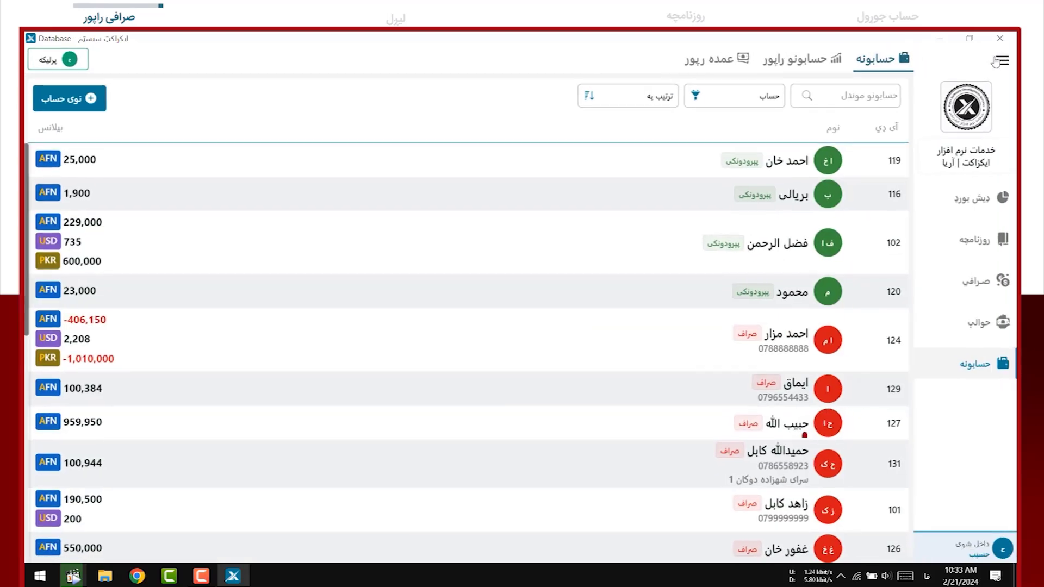
{"action": "left_click", "coordinate": [979, 202]}
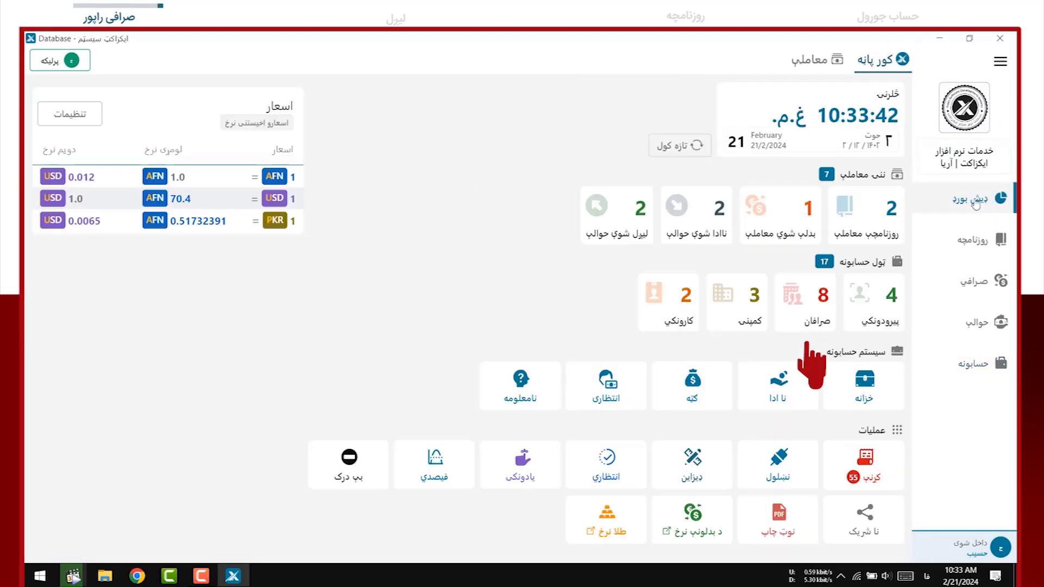
{"action": "left_click", "coordinate": [819, 315]}
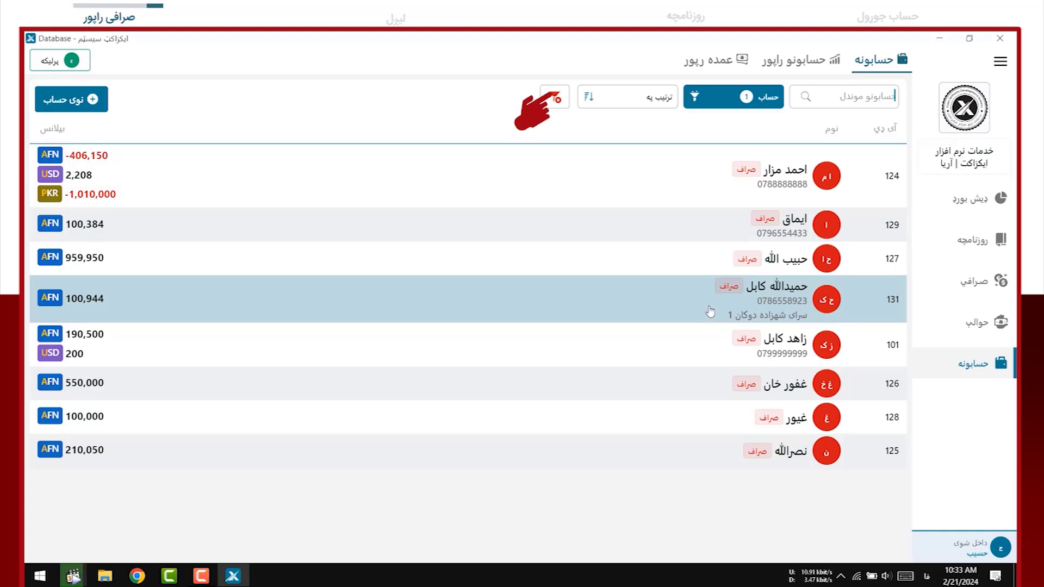
{"action": "double_click", "coordinate": [711, 314]}
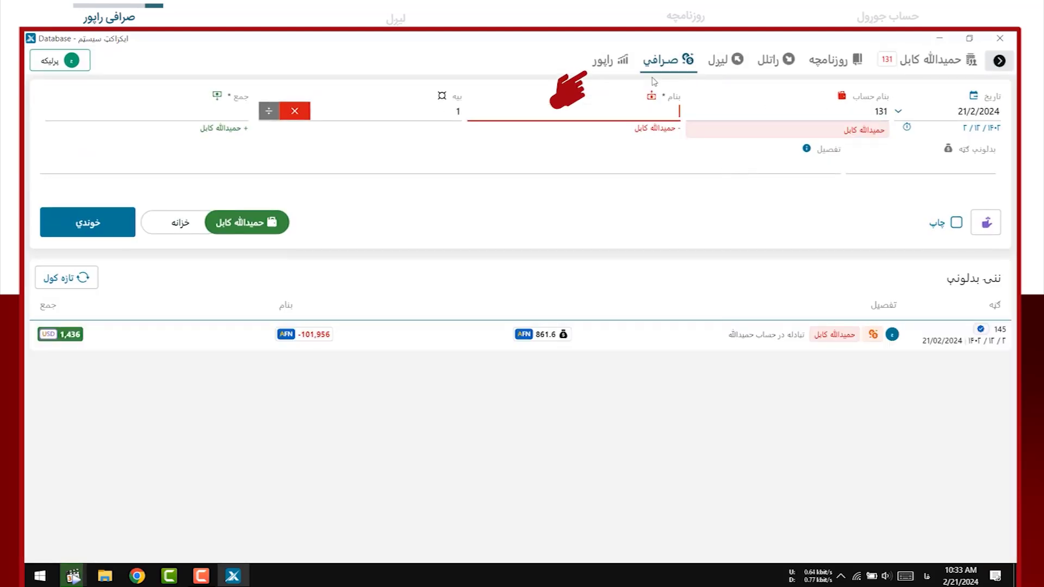
{"action": "left_click", "coordinate": [611, 64]}
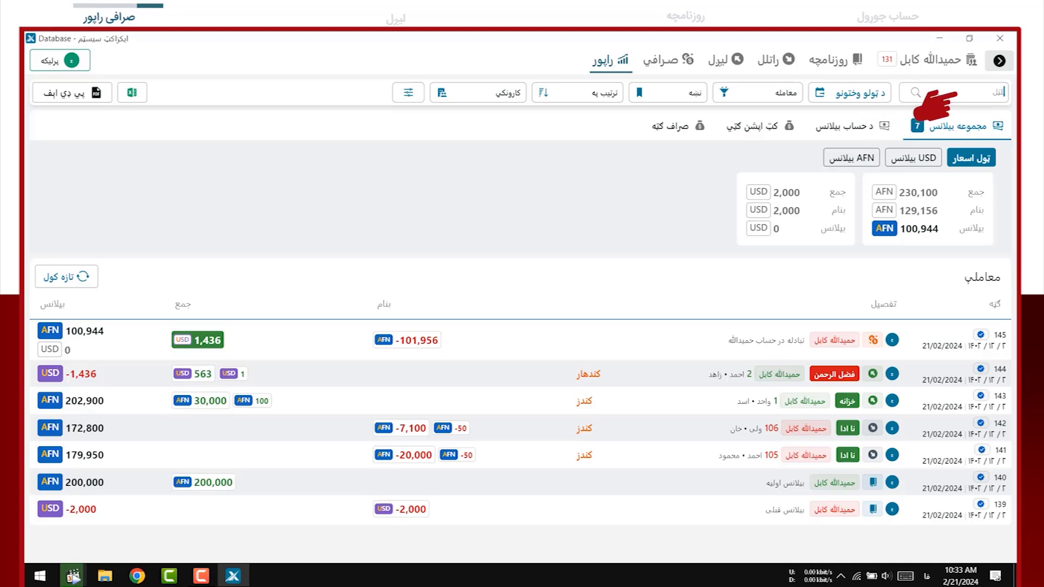
Search code 105, switch transfer 141 from نا ادا to خزانه, then clear the search
{"action": "type", "text": "105"}
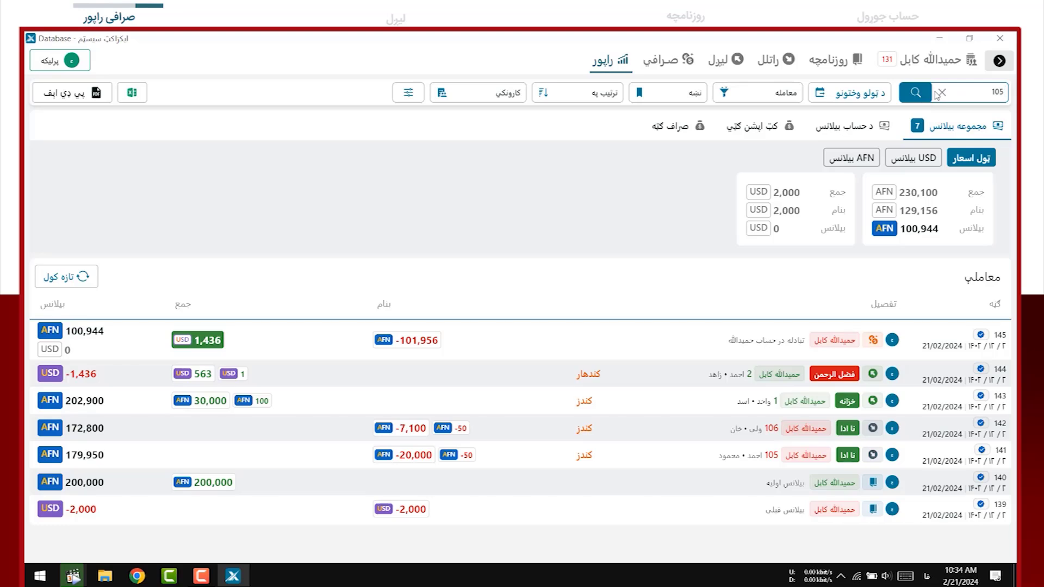
{"action": "key", "text": "Return"}
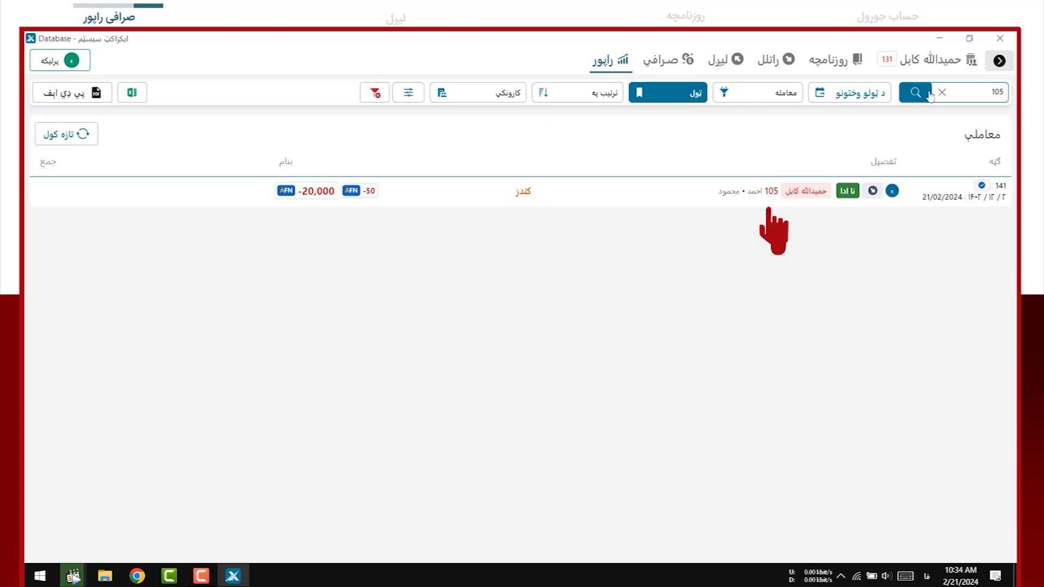
{"action": "left_click", "coordinate": [673, 201]}
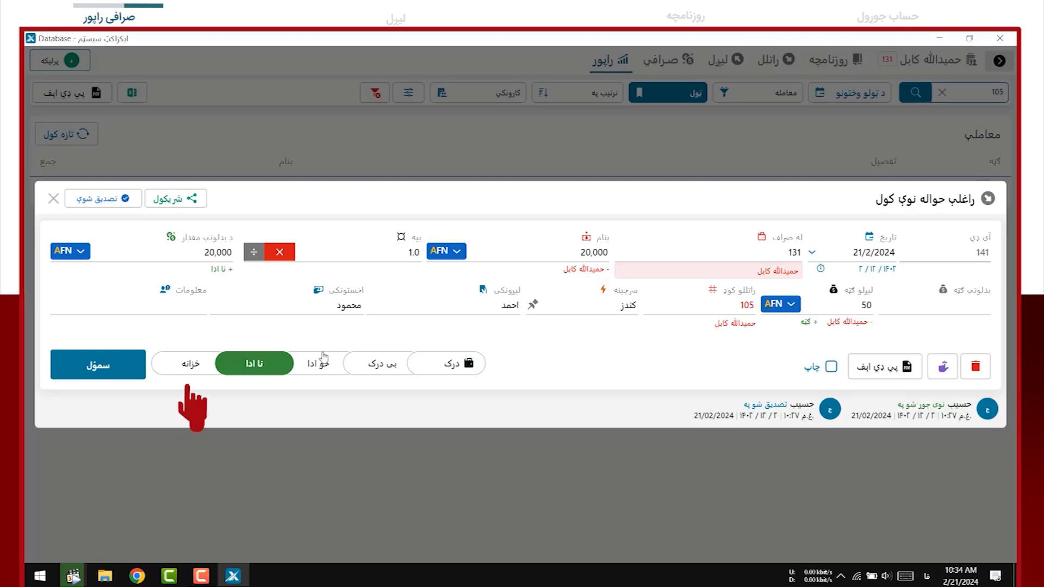
{"action": "left_click", "coordinate": [190, 365]}
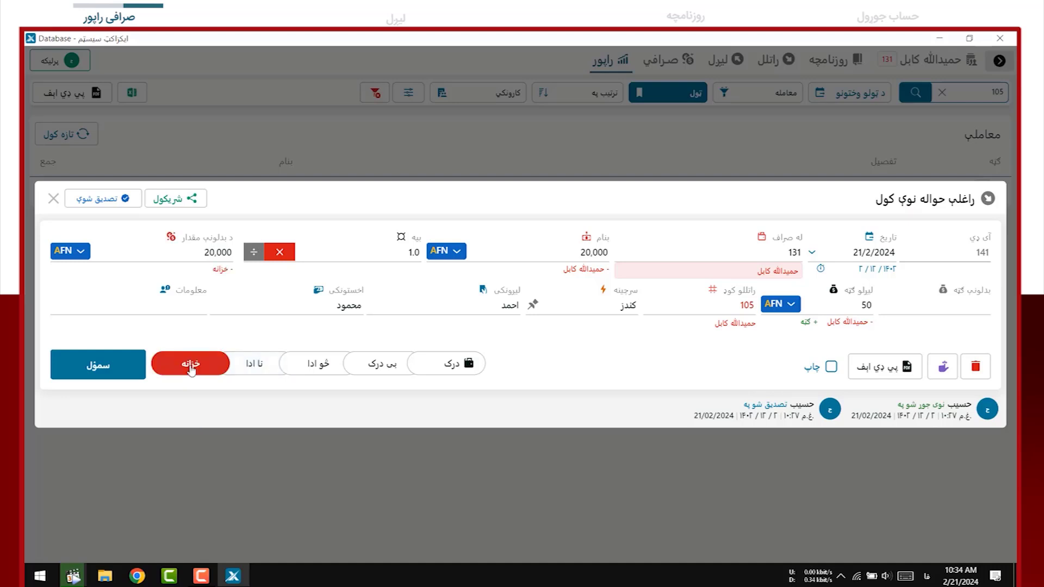
{"action": "left_click", "coordinate": [116, 368]}
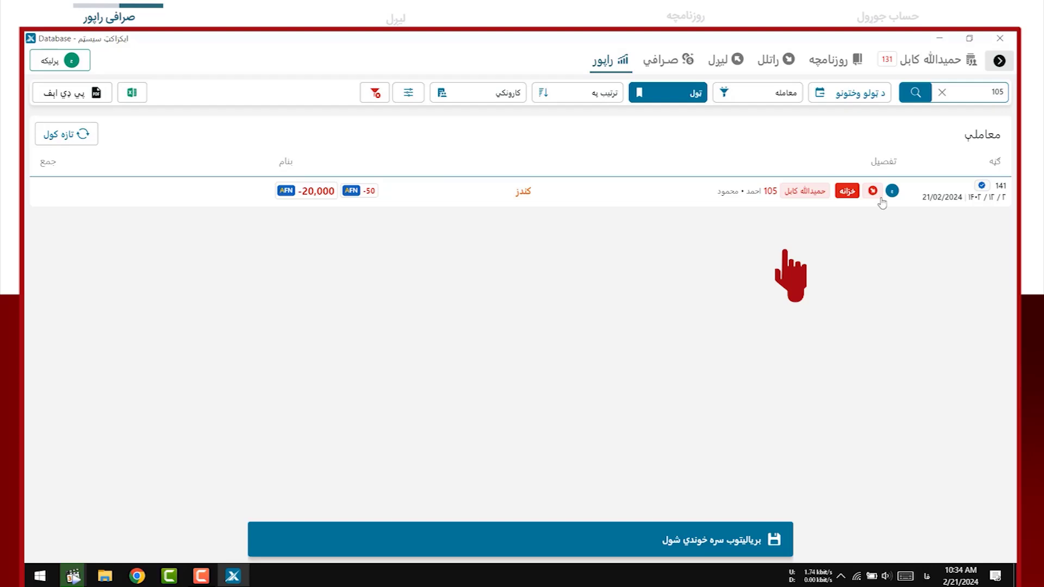
{"action": "left_click", "coordinate": [942, 94]}
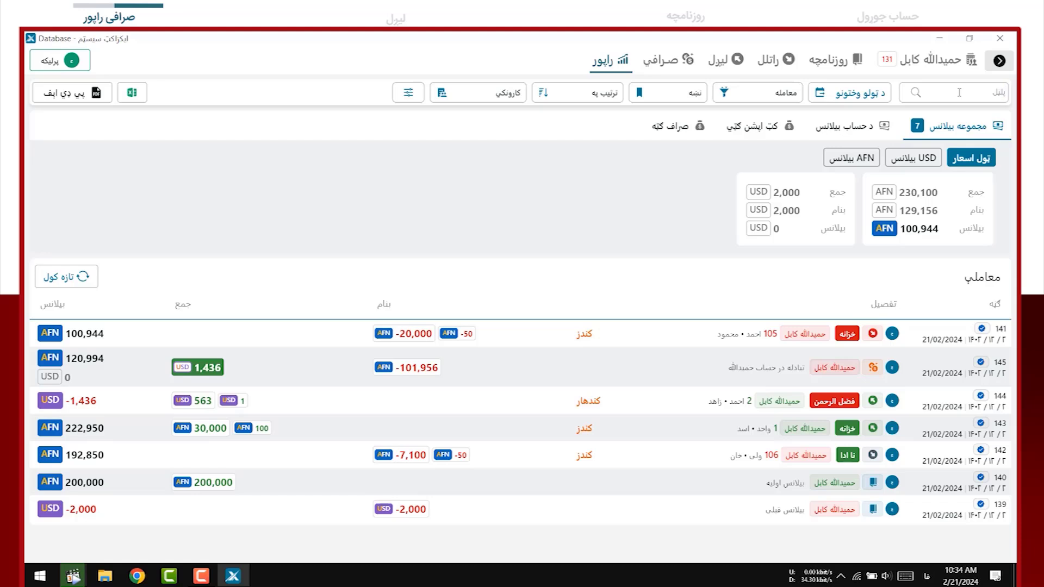
{"action": "type", "text": "ولي"}
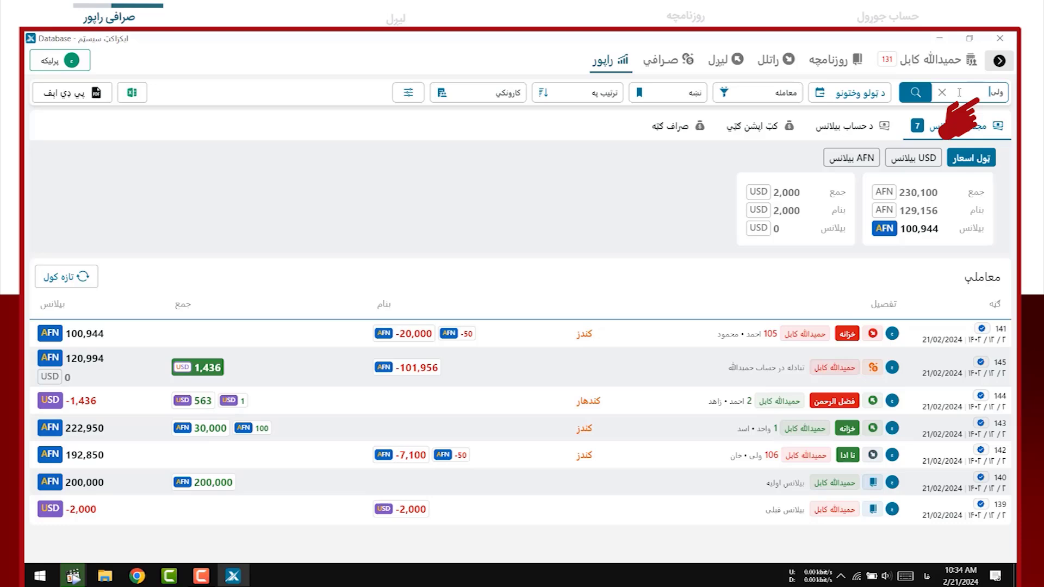
{"action": "key", "text": "Return"}
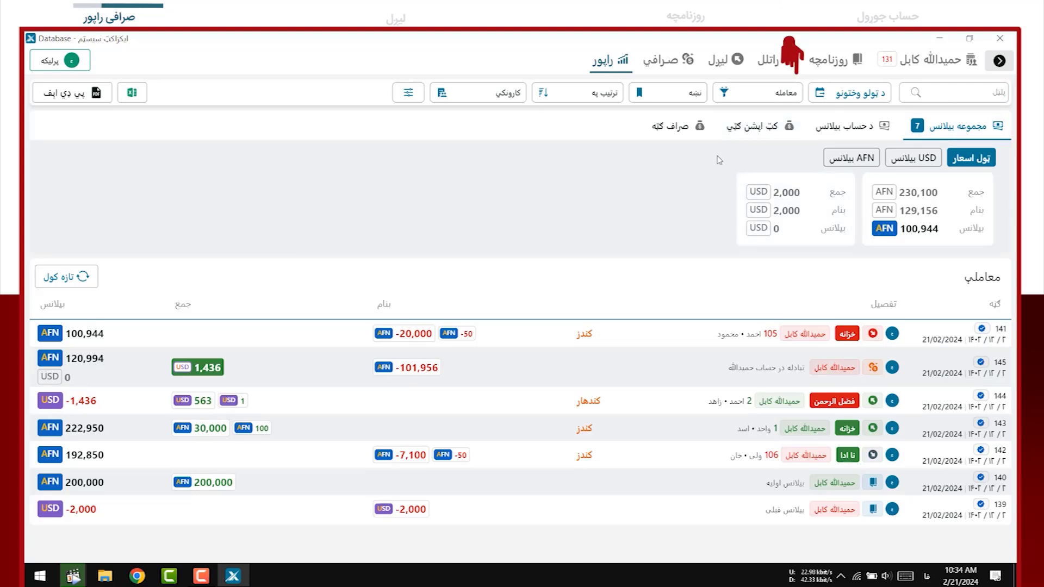
{"action": "left_click", "coordinate": [761, 96]}
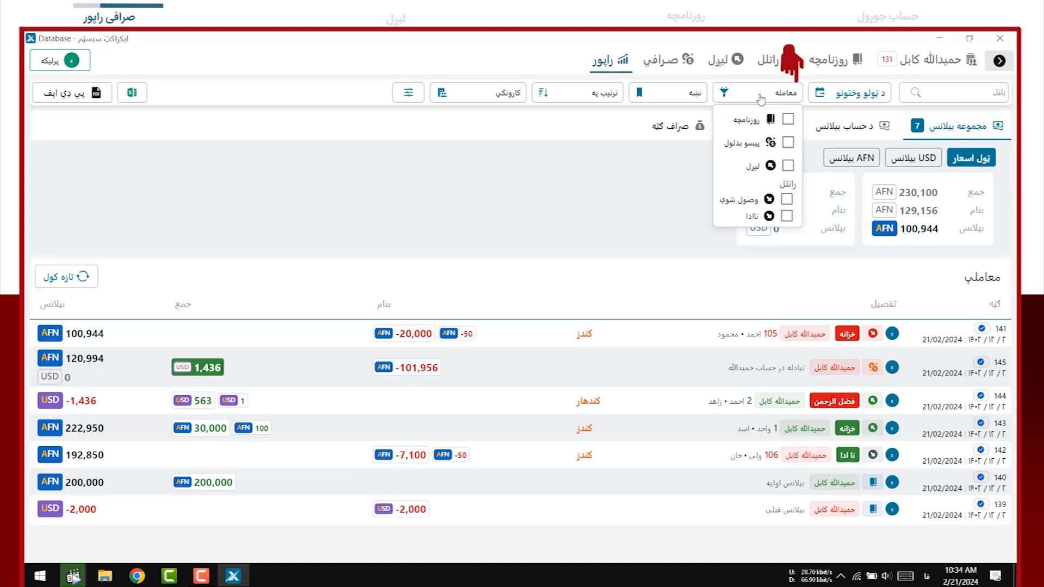
{"action": "left_click", "coordinate": [787, 215]}
{"action": "left_click", "coordinate": [787, 216]}
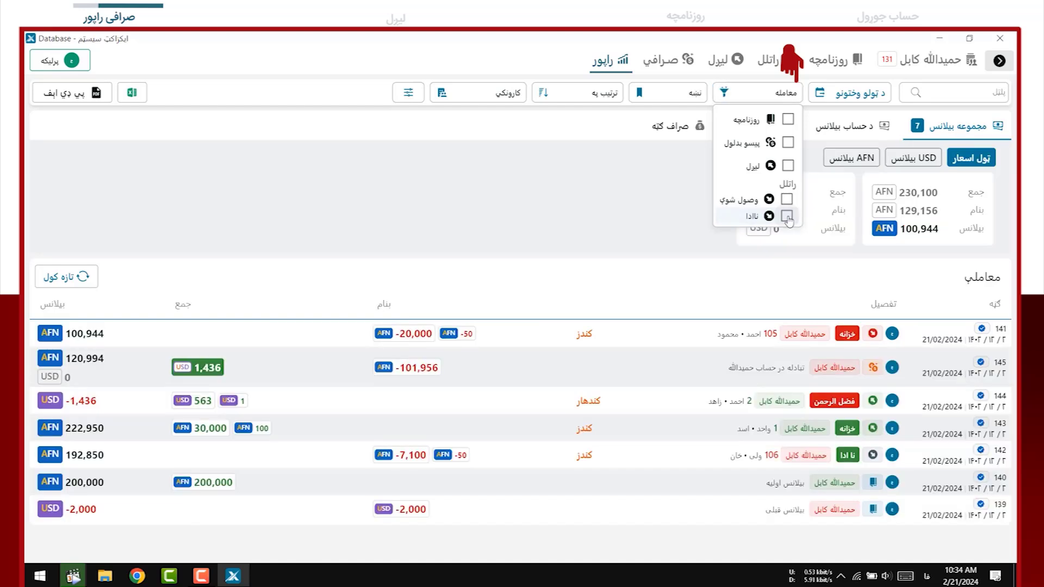
{"action": "left_click", "coordinate": [787, 216]}
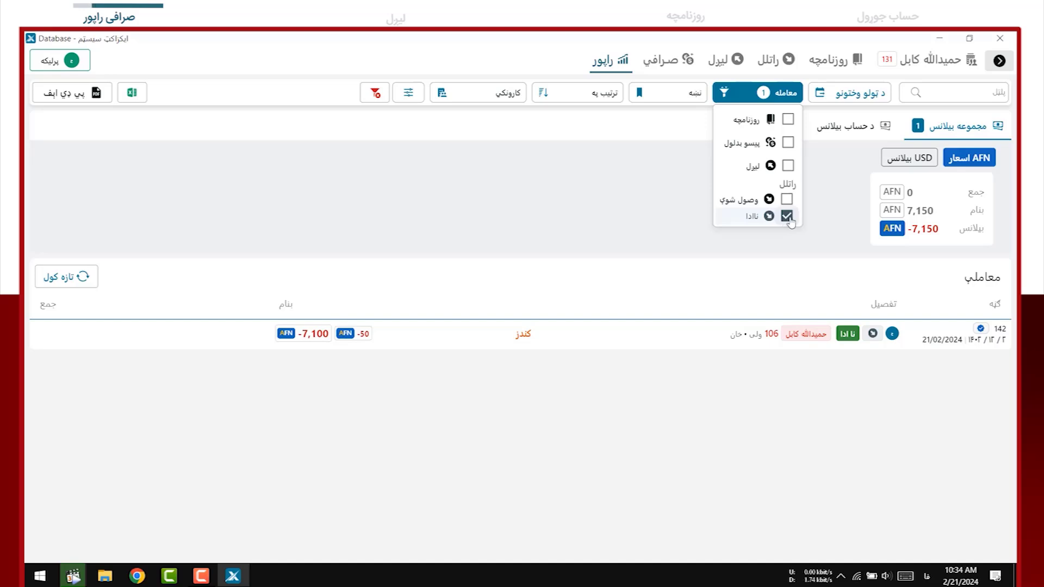
{"action": "left_click", "coordinate": [787, 216]}
{"action": "left_click", "coordinate": [686, 189]}
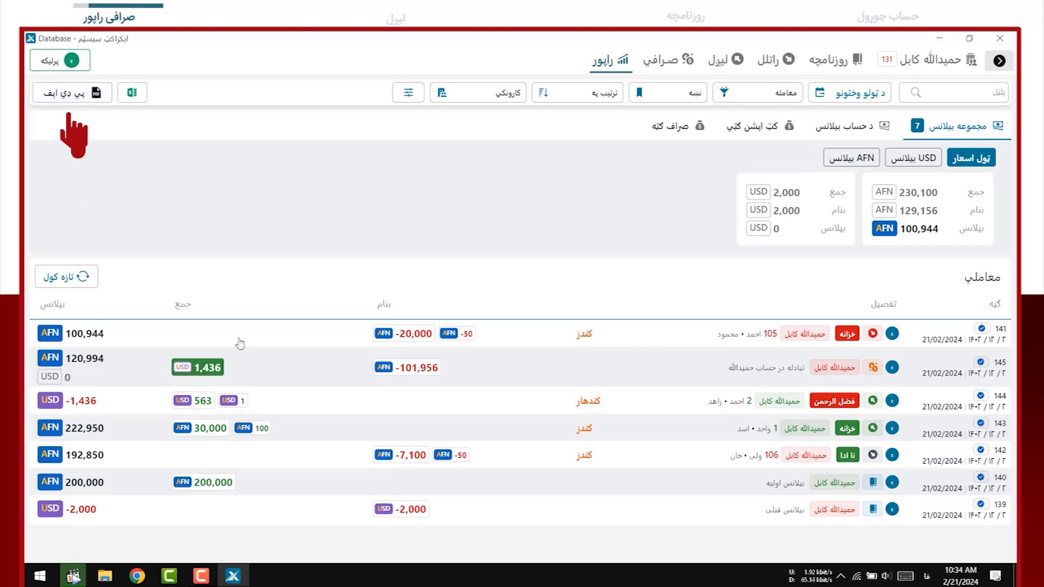
Preview account 131's report as a PDF, then export it as Excel to Exact Reports
{"action": "left_click", "coordinate": [82, 94]}
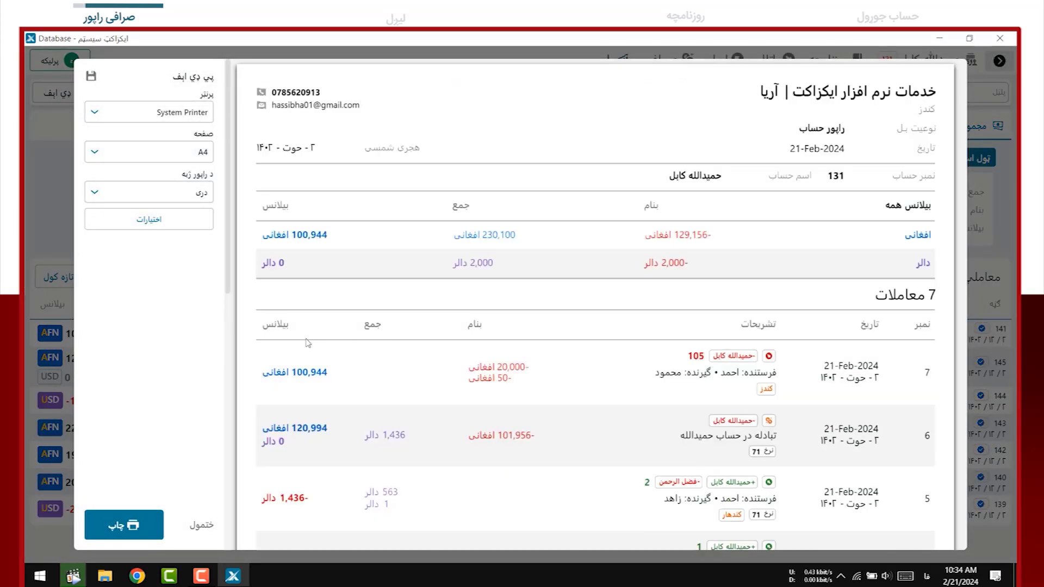
{"action": "left_click", "coordinate": [57, 250]}
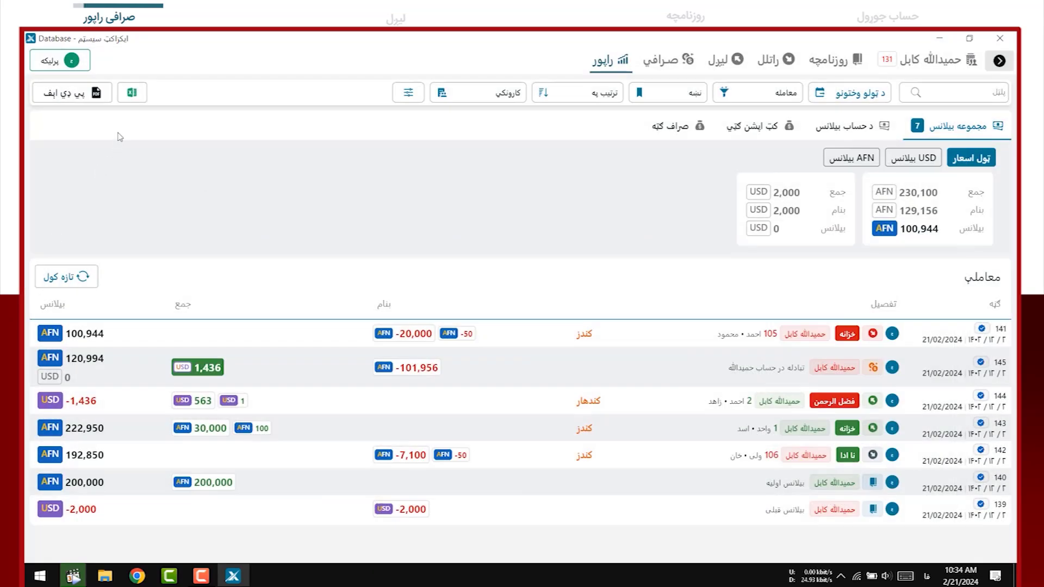
{"action": "left_click", "coordinate": [134, 99]}
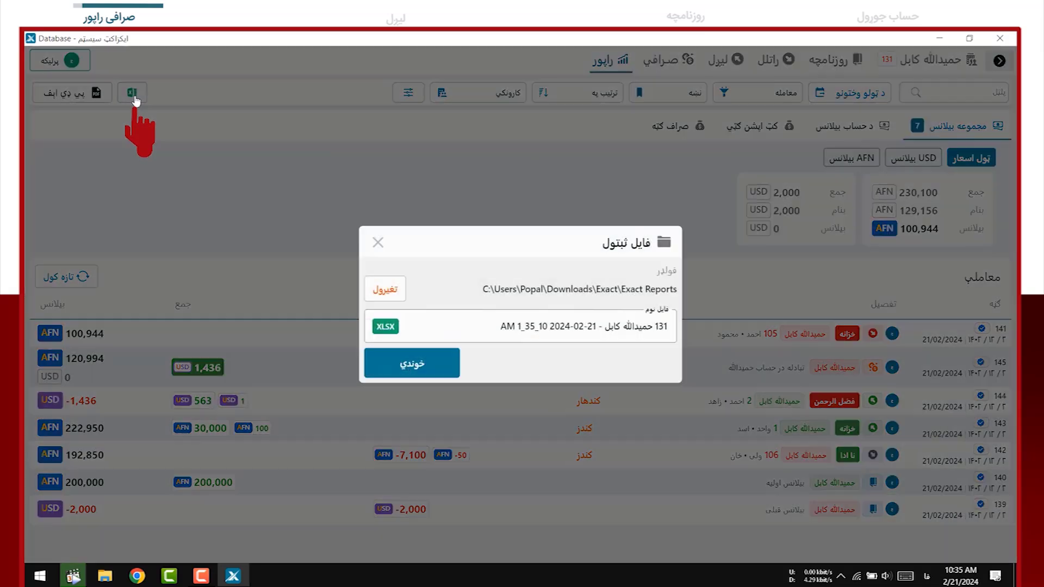
{"action": "left_click", "coordinate": [417, 370]}
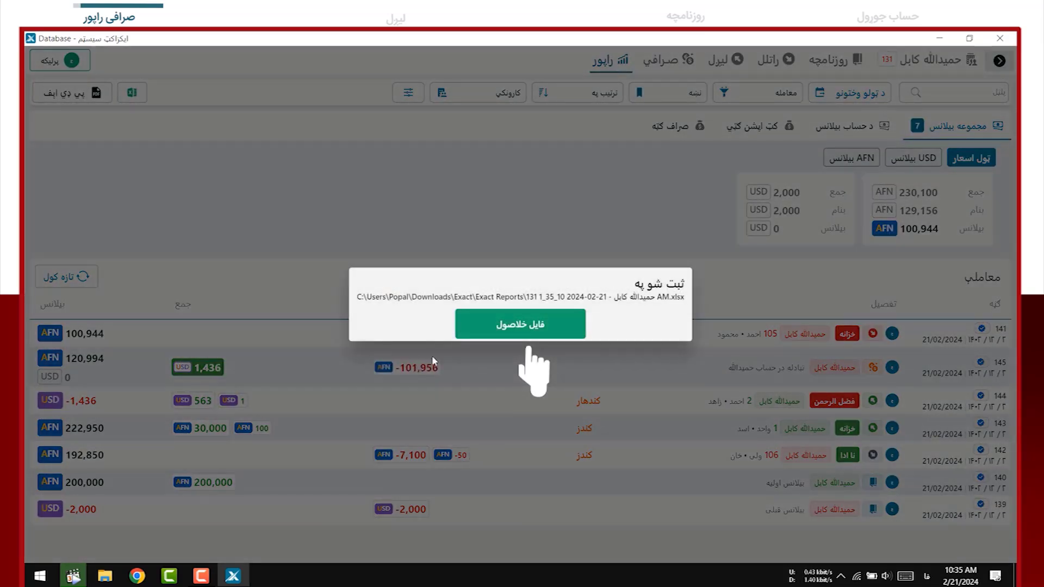
Open the exported workbook in Excel and inspect transaction 141's row, including the -50 fee
{"action": "left_click", "coordinate": [530, 325]}
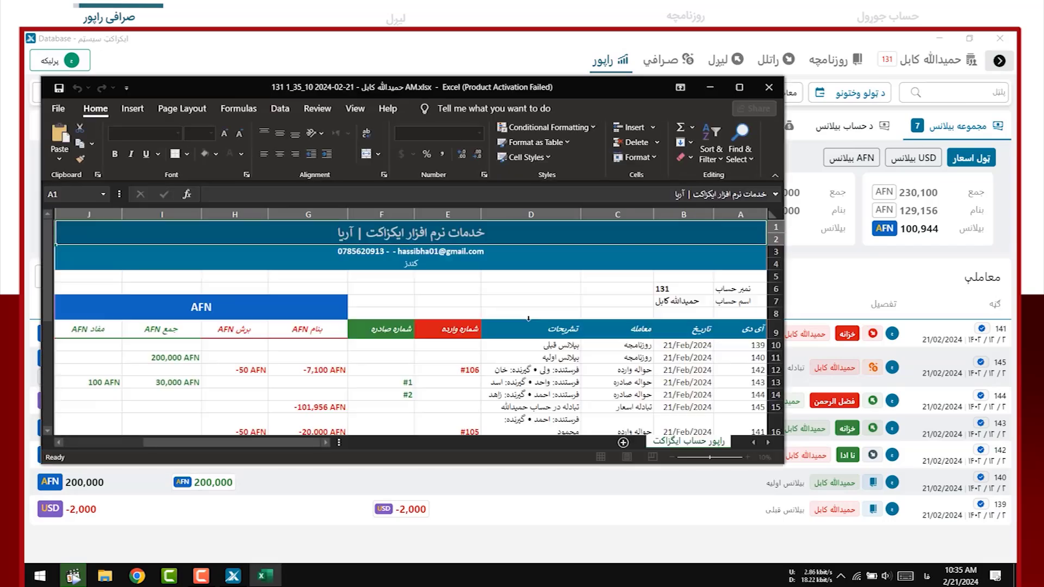
{"action": "scroll", "coordinate": [488, 368], "scroll_direction": "down", "scroll_amount": 4}
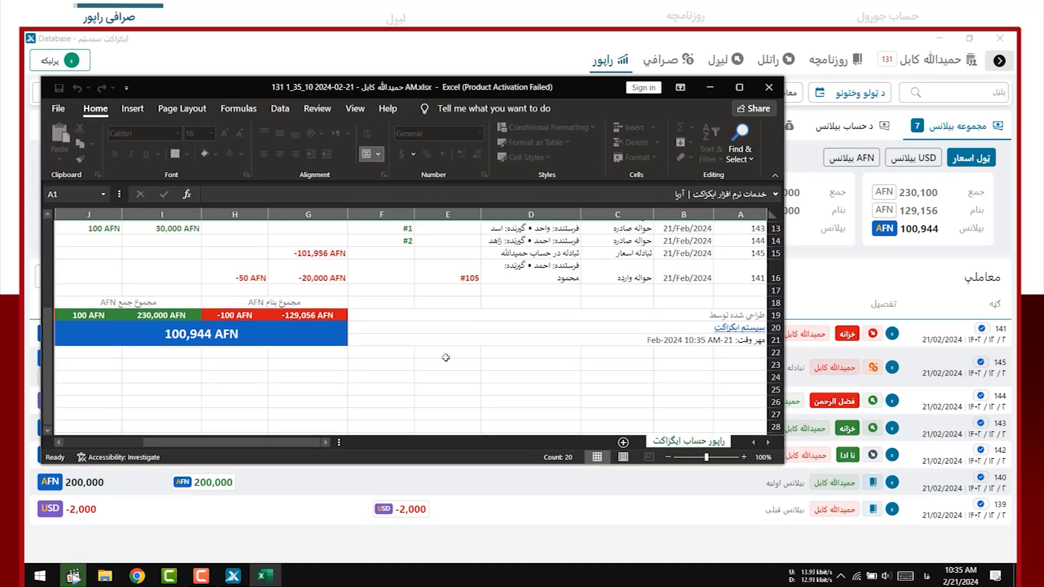
{"action": "scroll", "coordinate": [381, 348], "scroll_direction": "up", "scroll_amount": 2}
{"action": "left_click", "coordinate": [372, 345]}
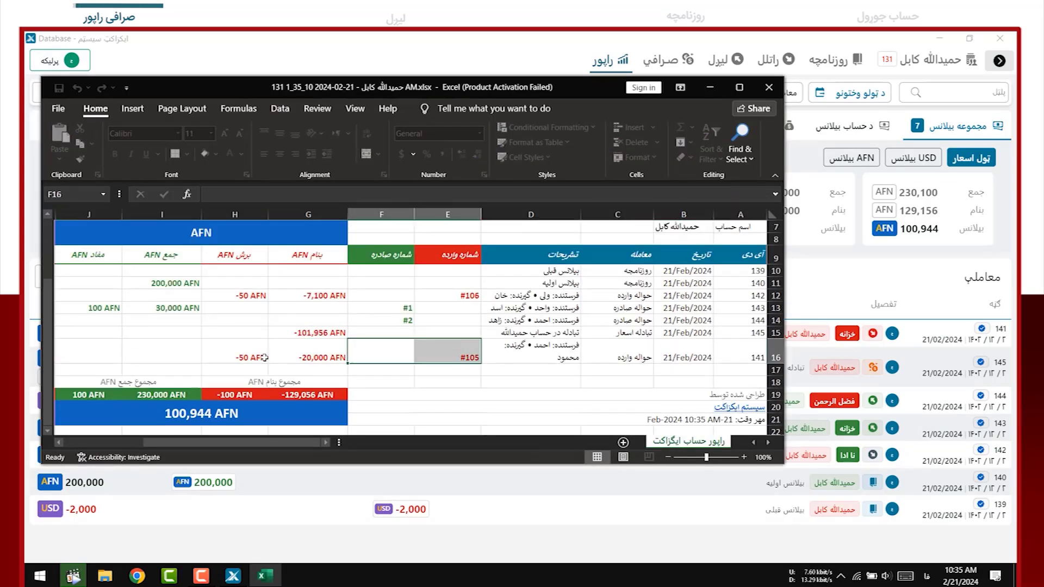
{"action": "left_click", "coordinate": [207, 353]}
{"action": "key", "text": "Left"}
{"action": "key", "text": "Left"}
{"action": "key", "text": "Left"}
{"action": "key", "text": "Left"}
{"action": "key", "text": "Left"}
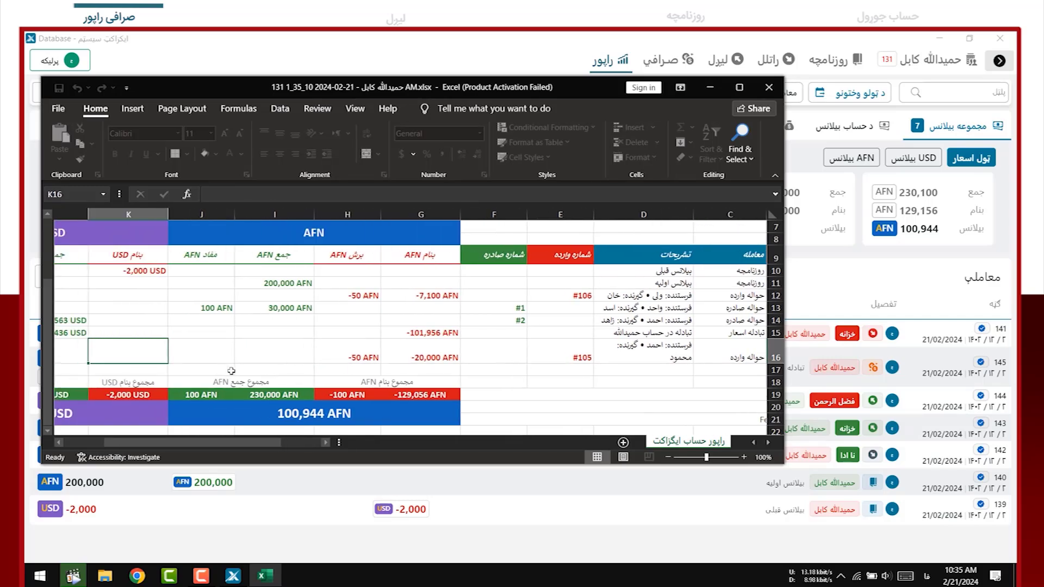